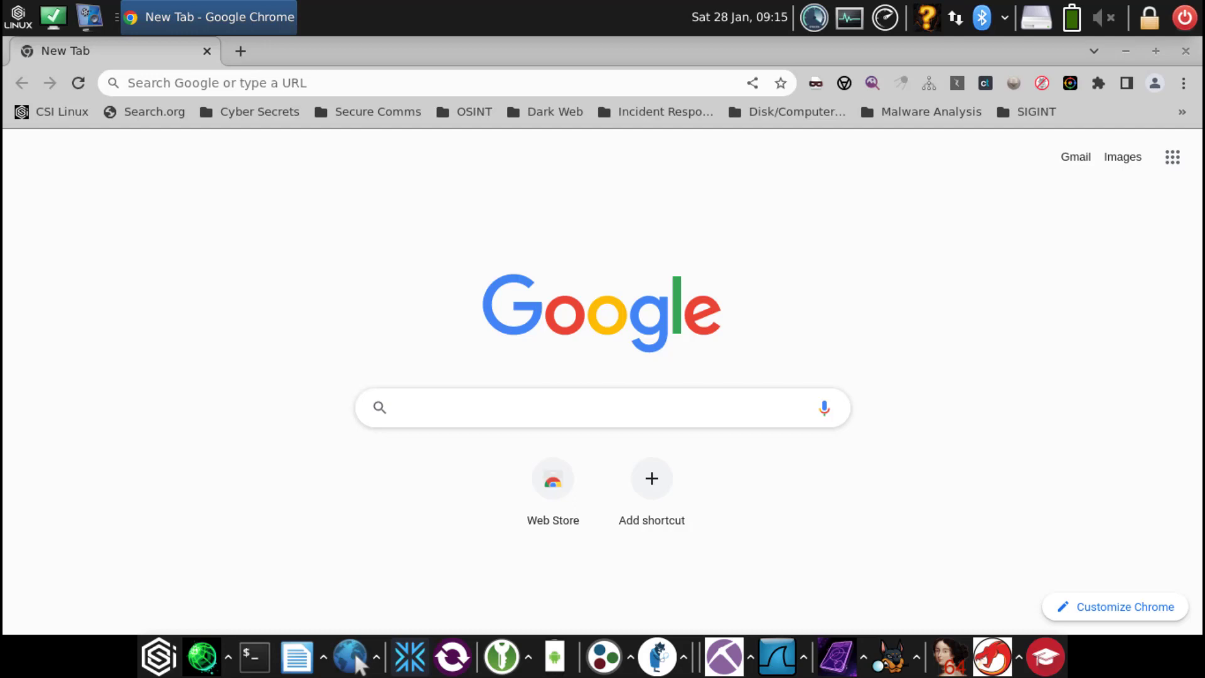
# Step: Search Google for 'test', then check and dismiss the results page's right-click menu
pyautogui.click(518, 431)
pyautogui.write('test')
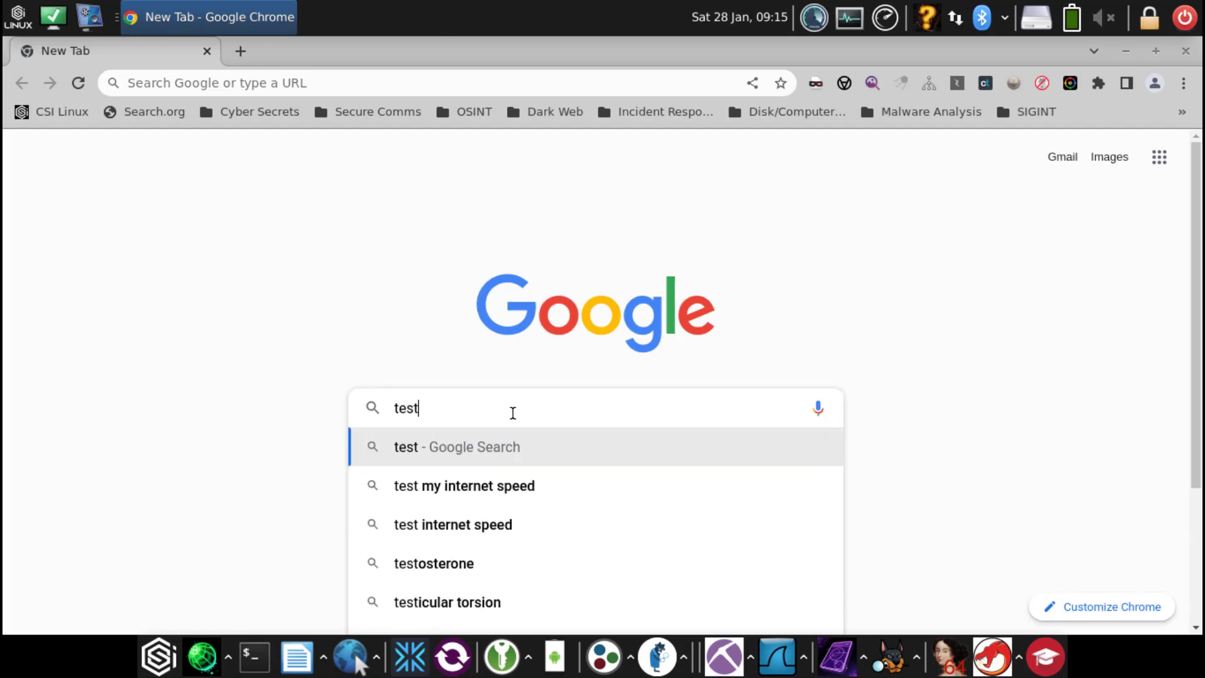
pyautogui.press('Return')
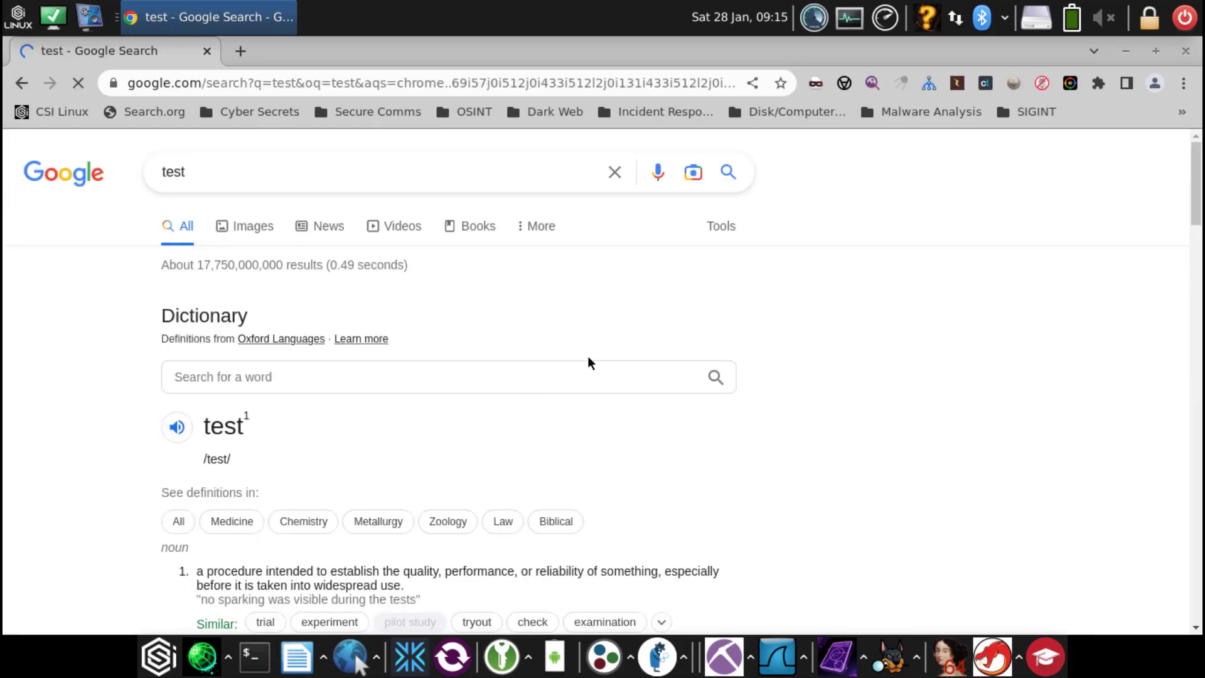
pyautogui.rightClick(778, 441)
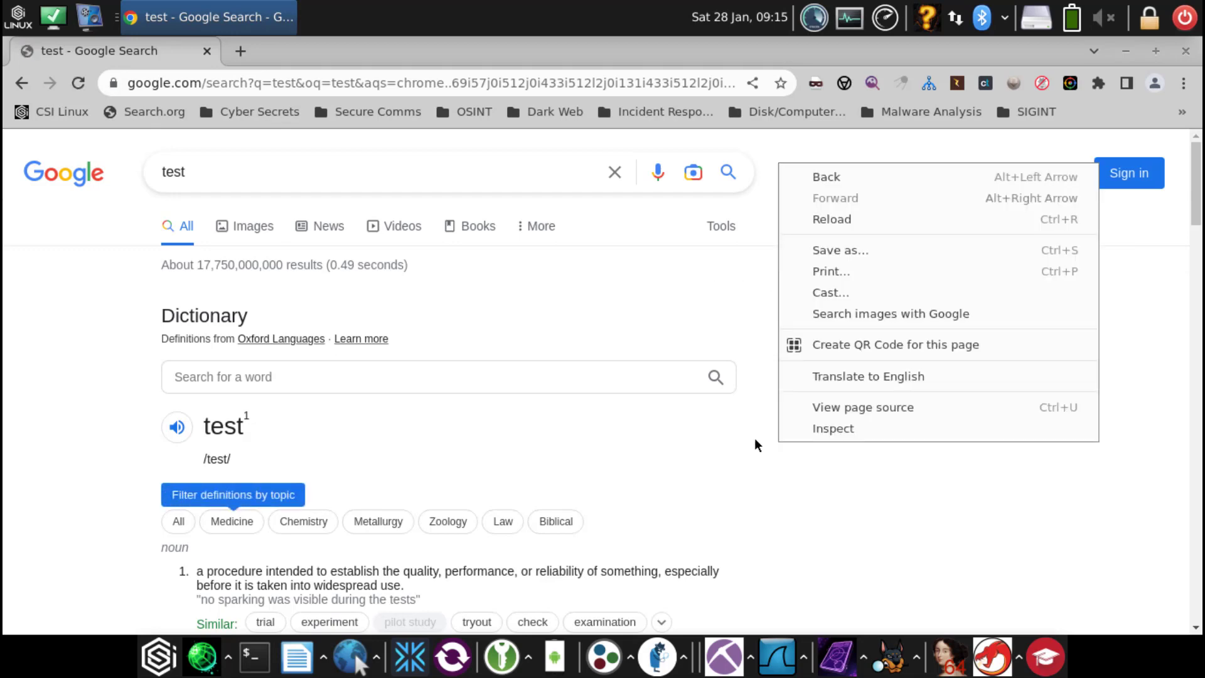
pyautogui.click(774, 481)
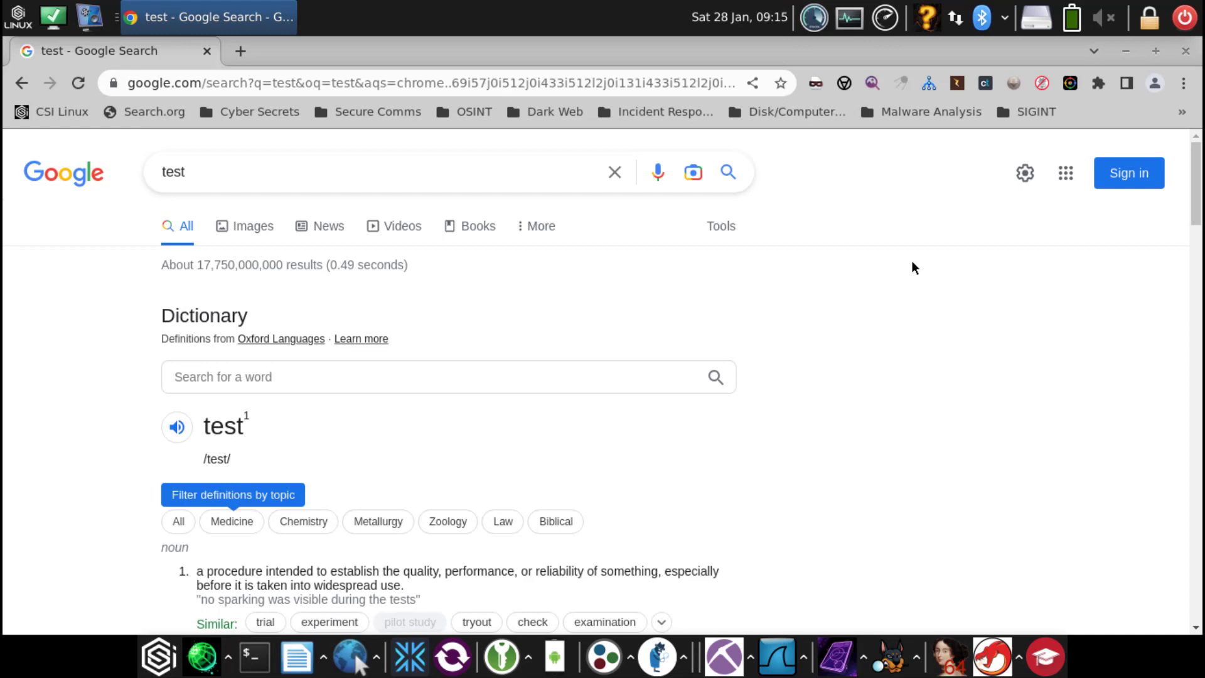
pyautogui.click(1044, 88)
pyautogui.click(970, 135)
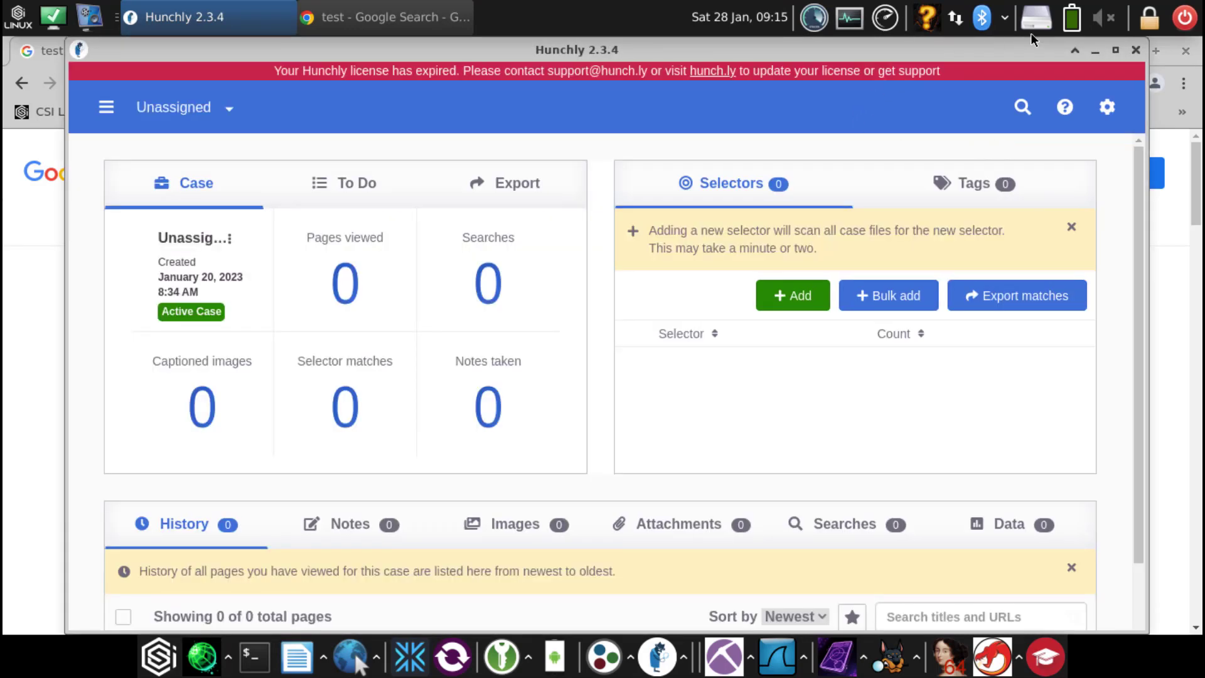
# Step: Close the Hunchly dashboard and licence message, then check the page's right-click options
pyautogui.click(1135, 50)
pyautogui.click(841, 229)
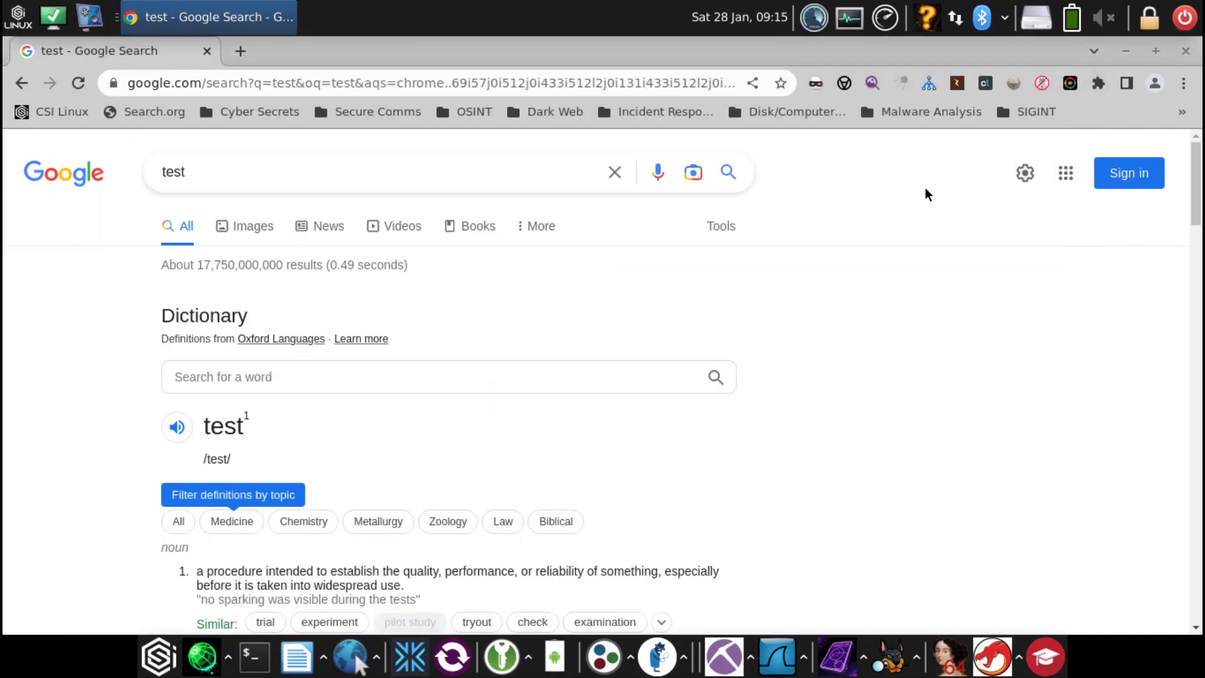
pyautogui.rightClick(806, 295)
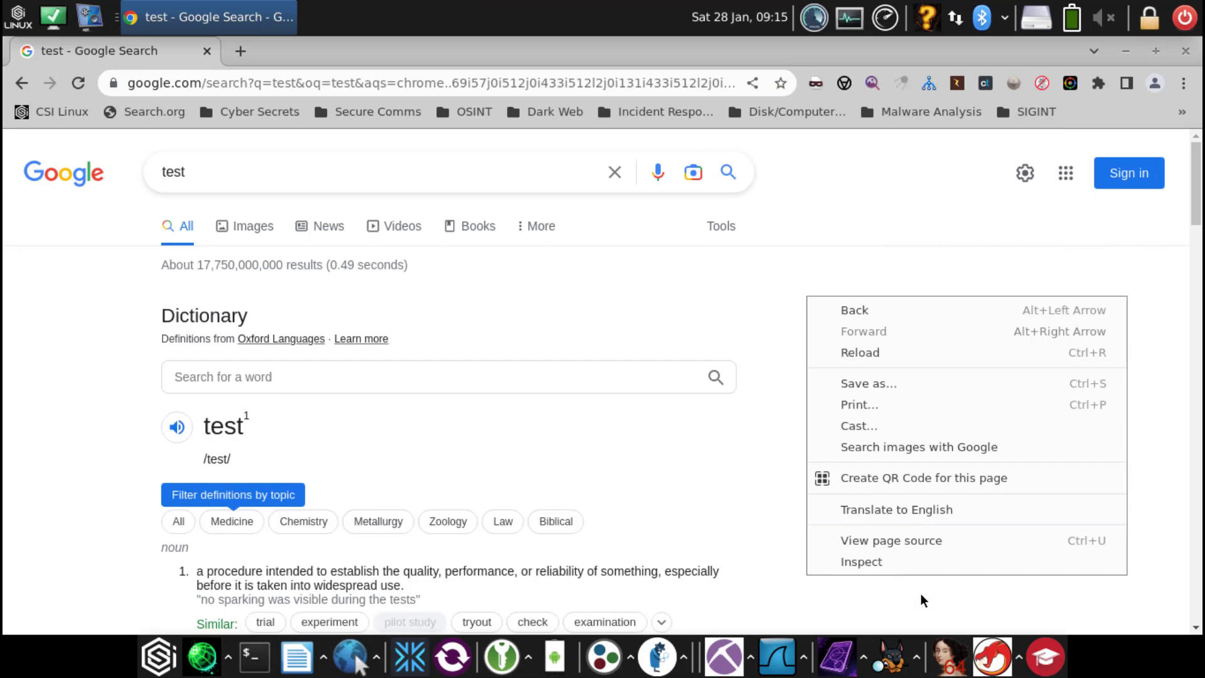
pyautogui.click(912, 224)
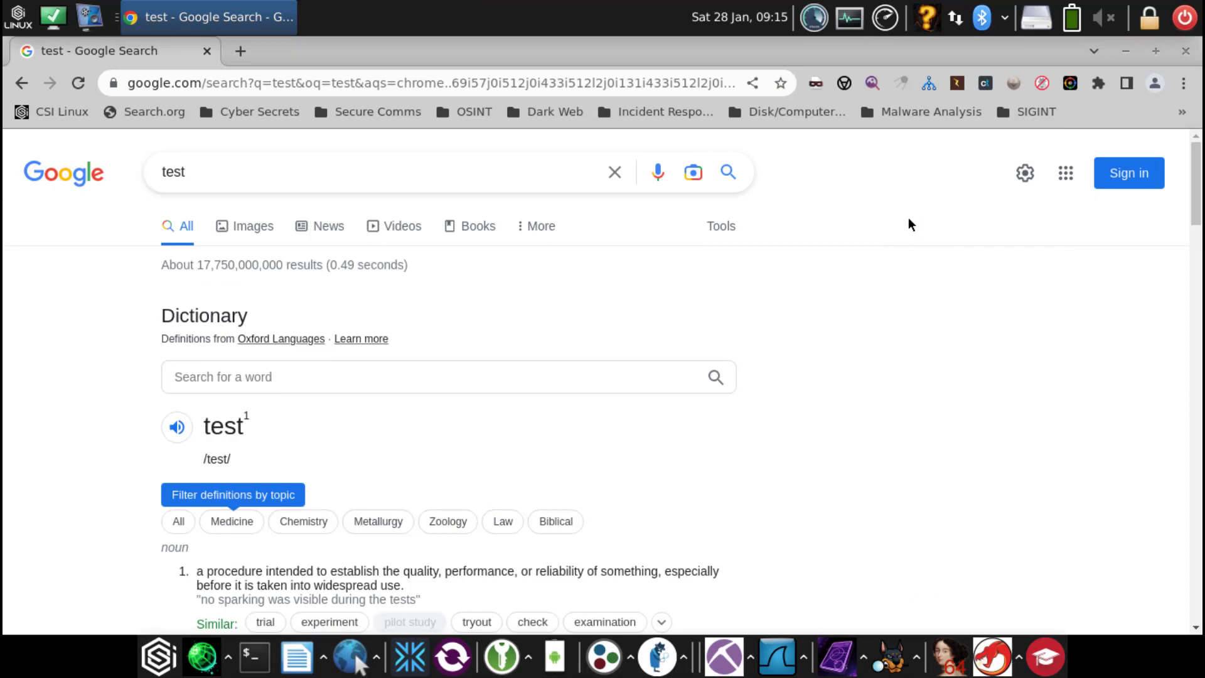
# Step: Remove Hunchly 2.0 through its toolbar icon menu and confirm the removal
pyautogui.rightClick(1042, 84)
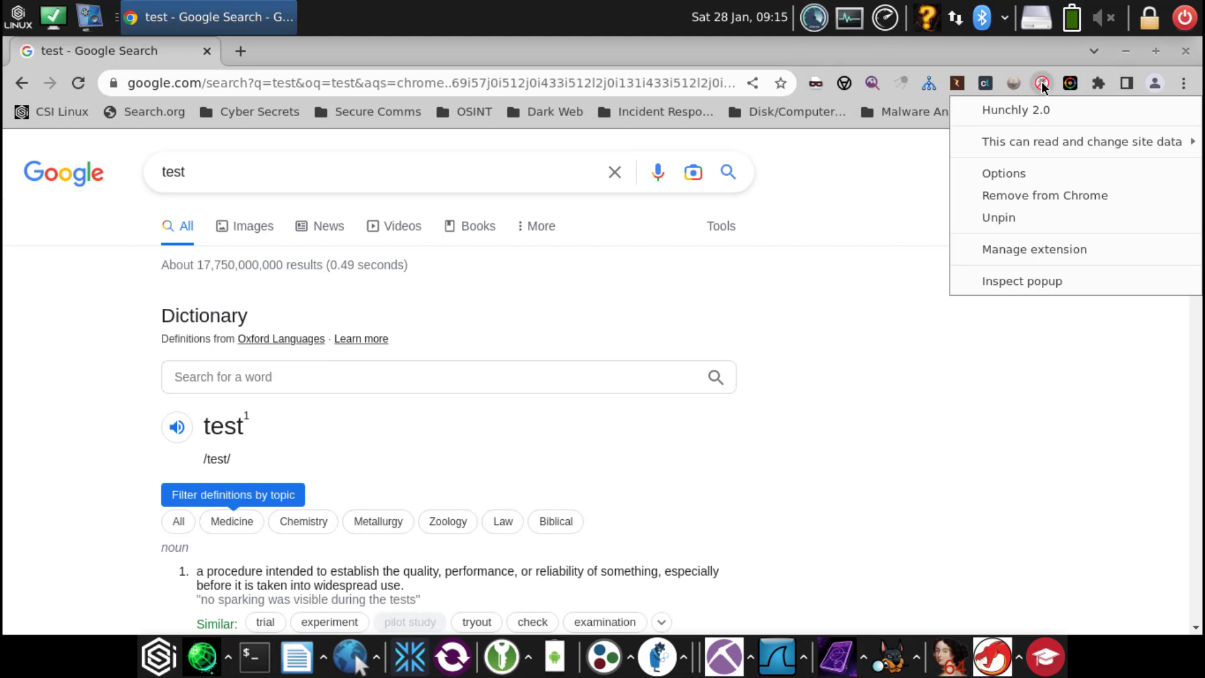
pyautogui.click(1037, 196)
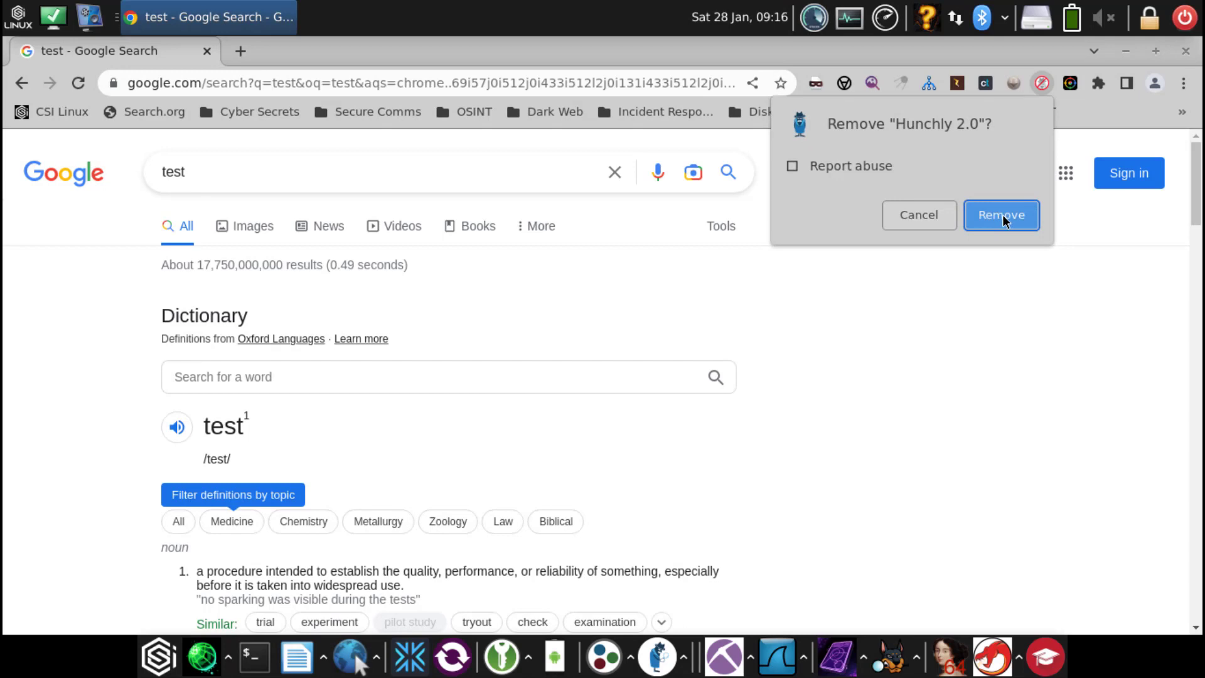
pyautogui.click(1003, 216)
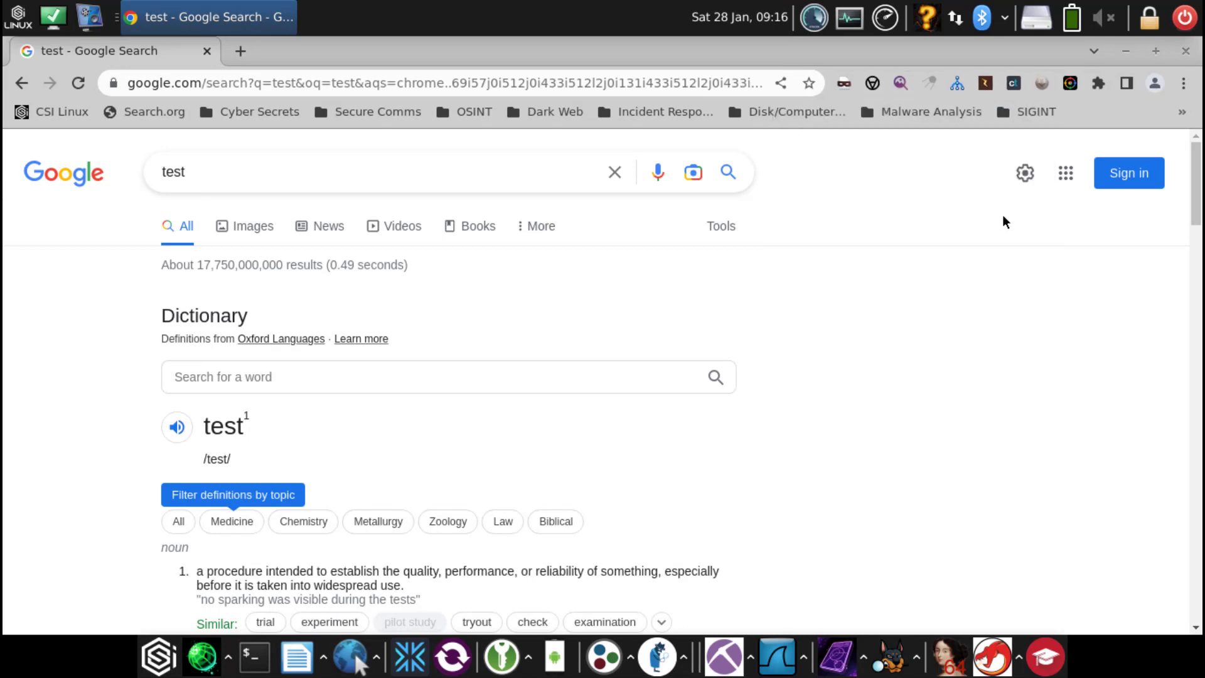
# Step: Close the reading list panel and open Manage extensions from the puzzle-piece menu
pyautogui.click(1128, 87)
pyautogui.click(1127, 87)
pyautogui.click(1099, 84)
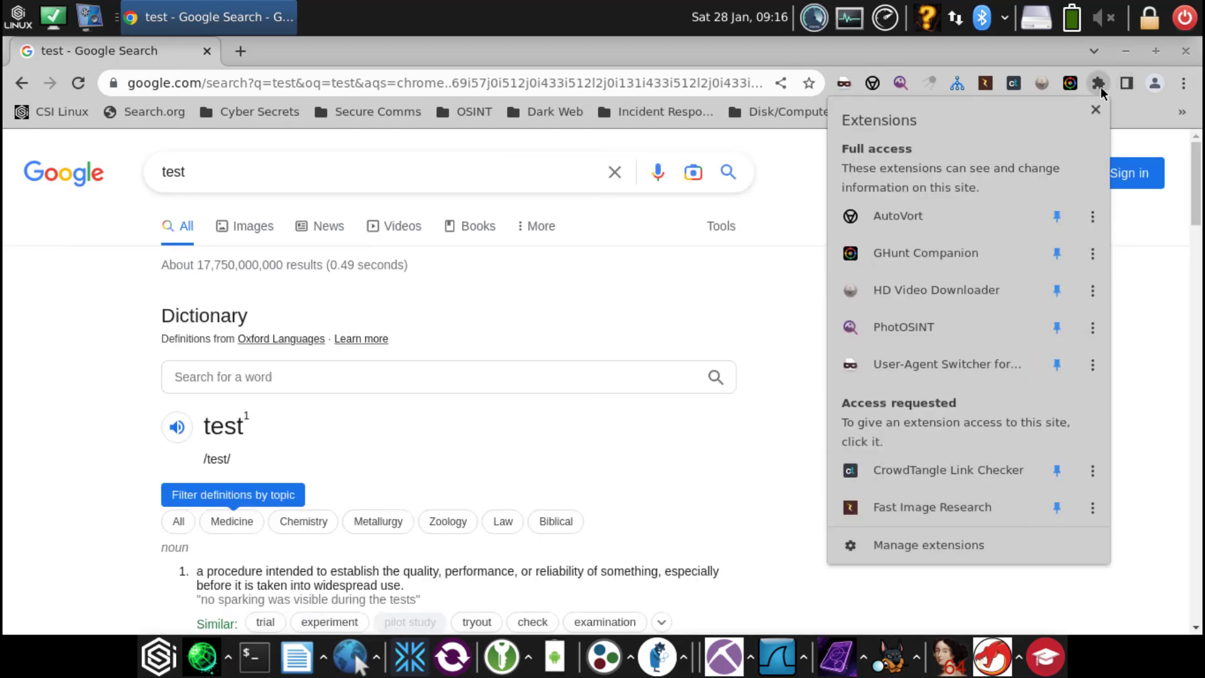
pyautogui.click(932, 552)
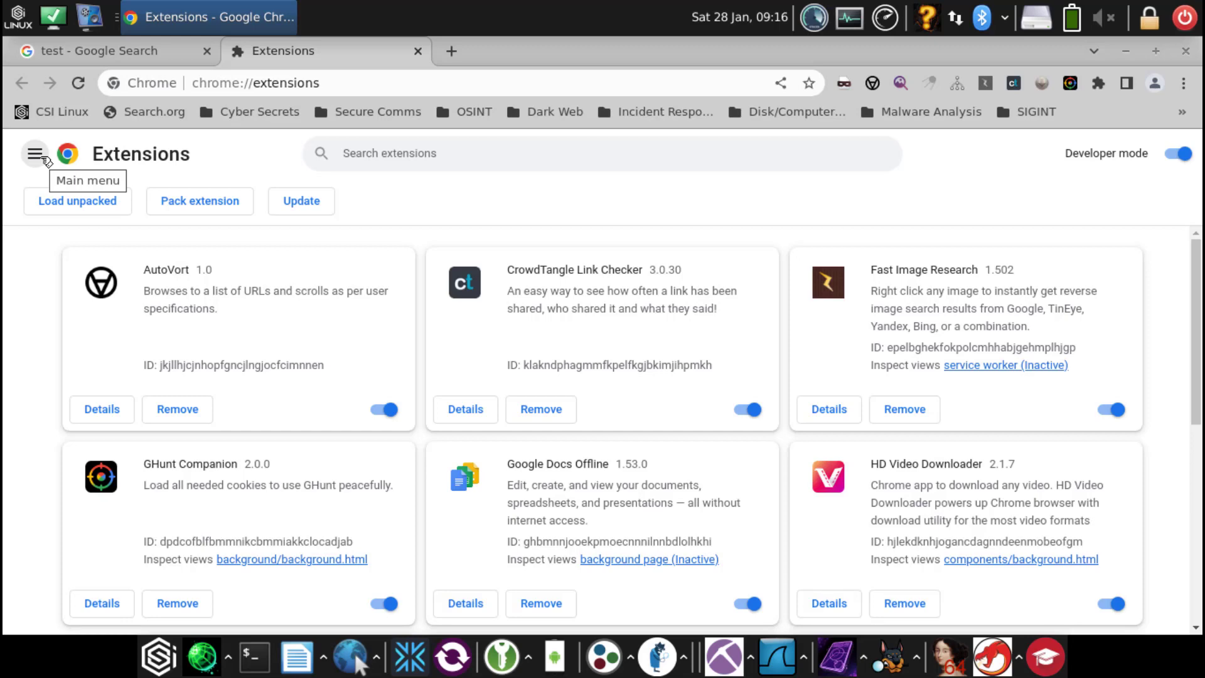
# Step: Search the Chrome Web Store for 'hunchly 2.0' and open the Hunchly 2.0 store page
pyautogui.click(35, 154)
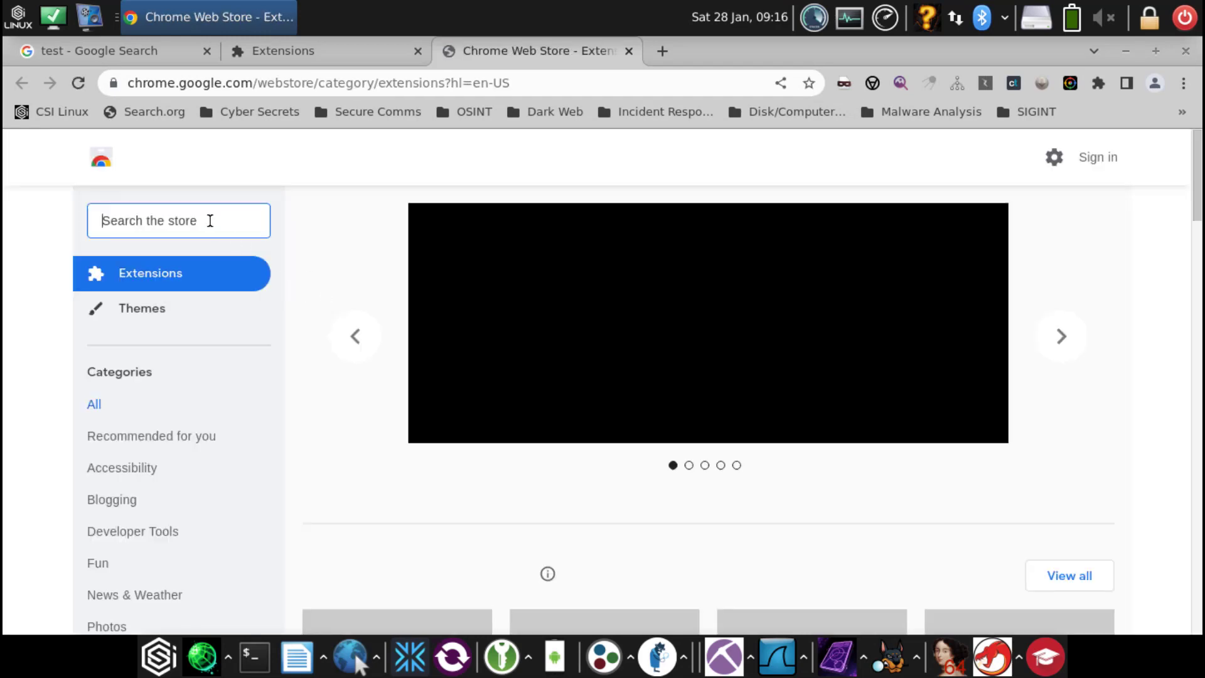
pyautogui.write('hun')
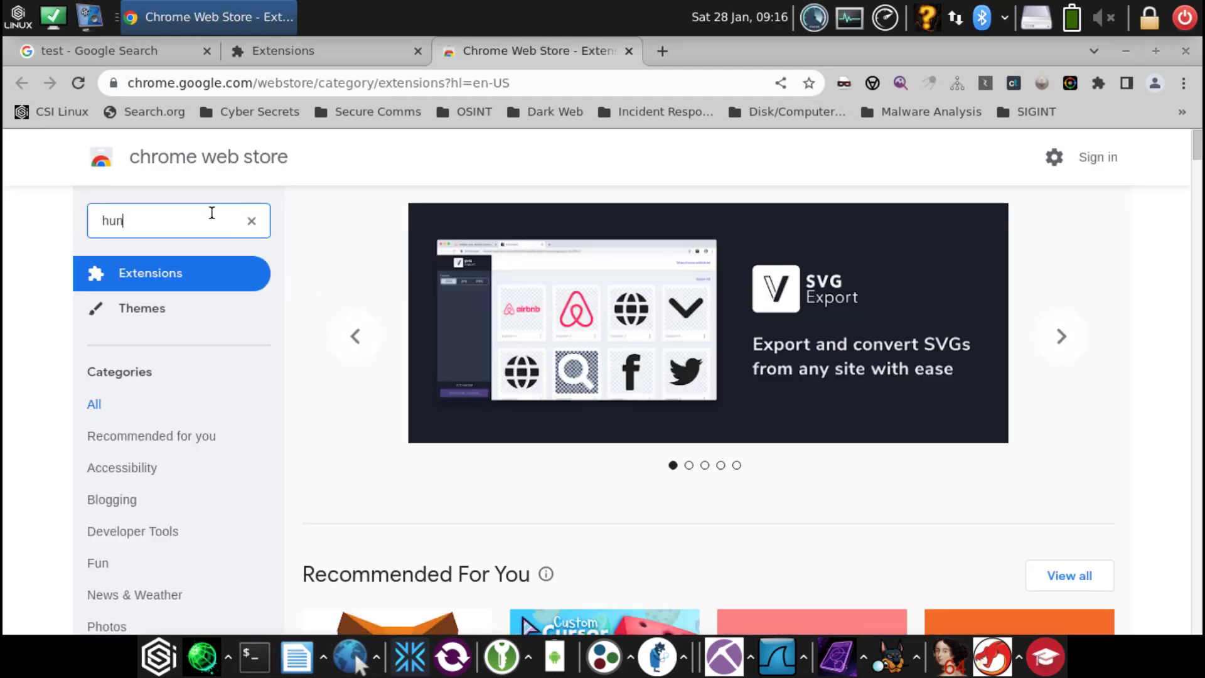
pyautogui.write('chly')
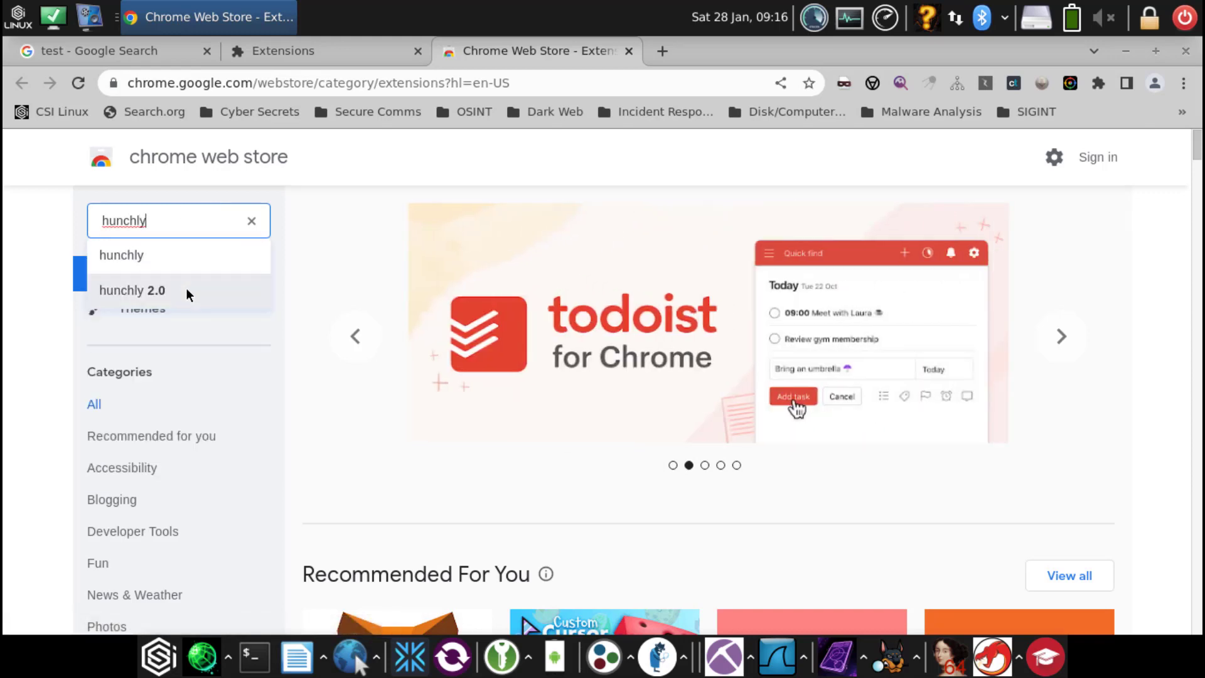
pyautogui.click(186, 290)
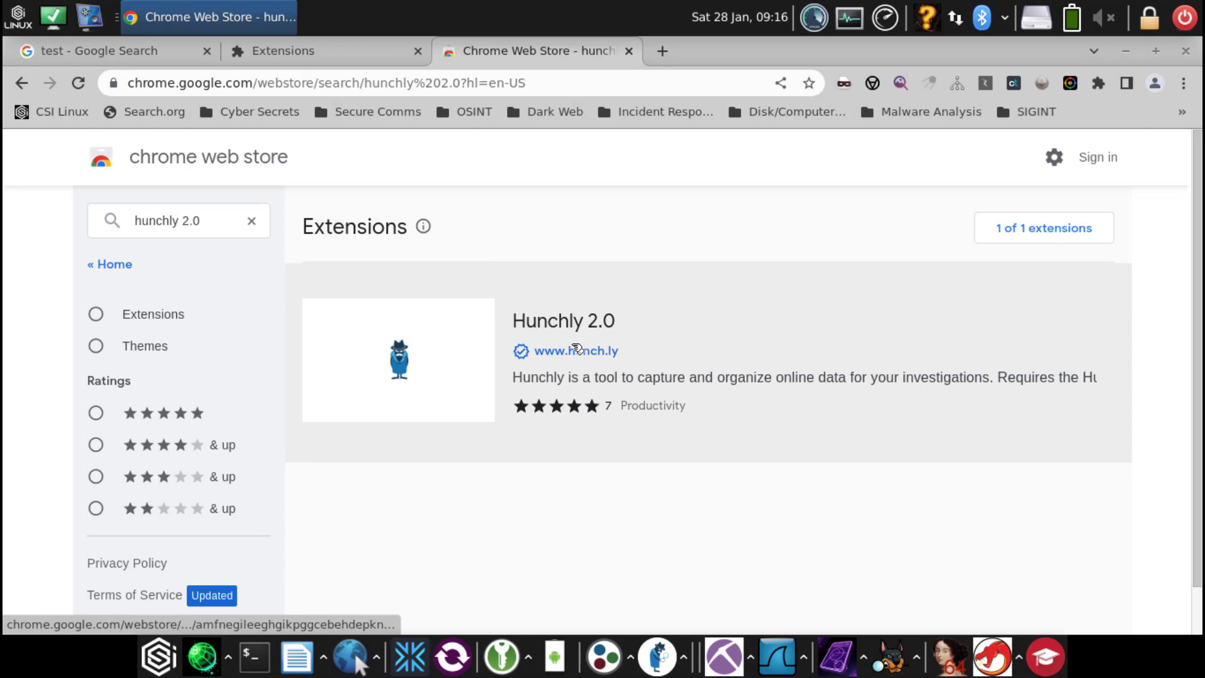
pyautogui.click(537, 339)
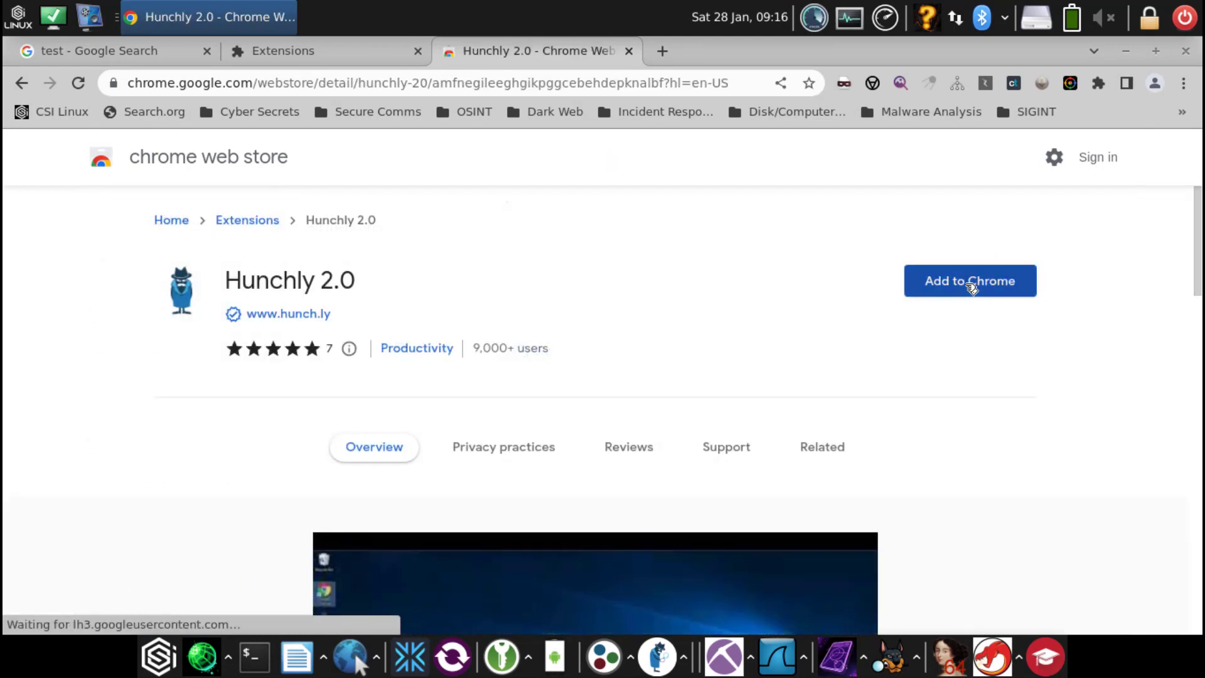
# Step: Add Hunchly 2.0 to Chrome and dismiss the added-to-Chrome notice
pyautogui.click(971, 288)
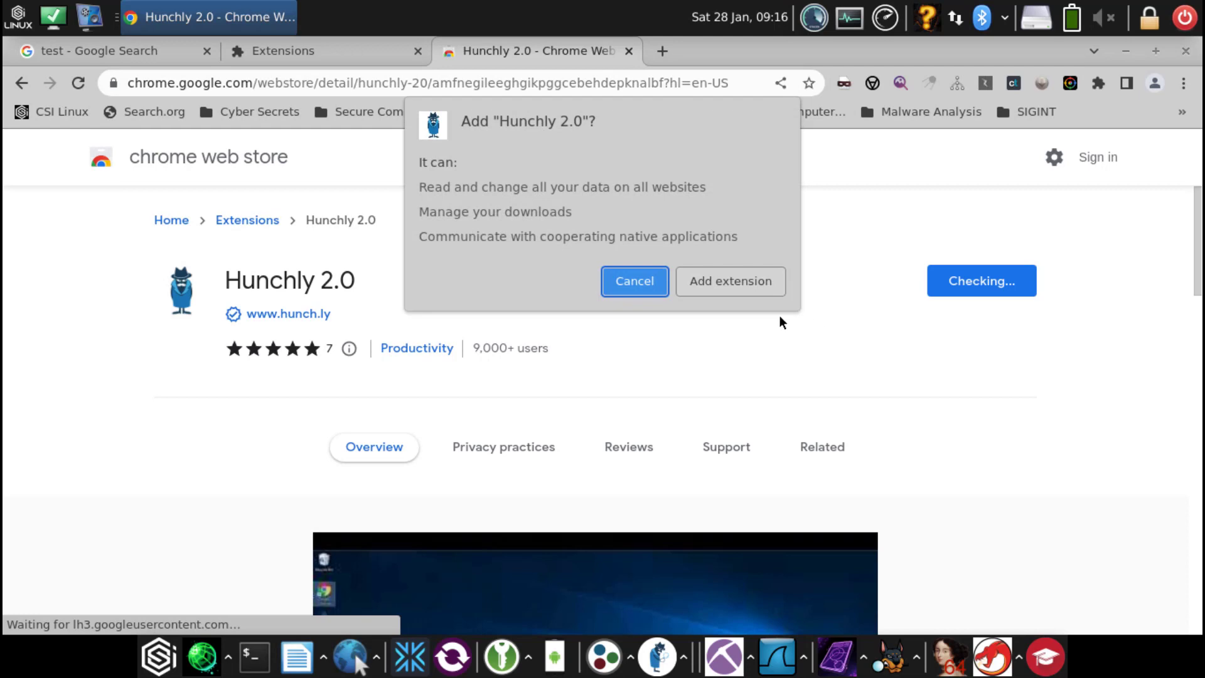
pyautogui.click(748, 284)
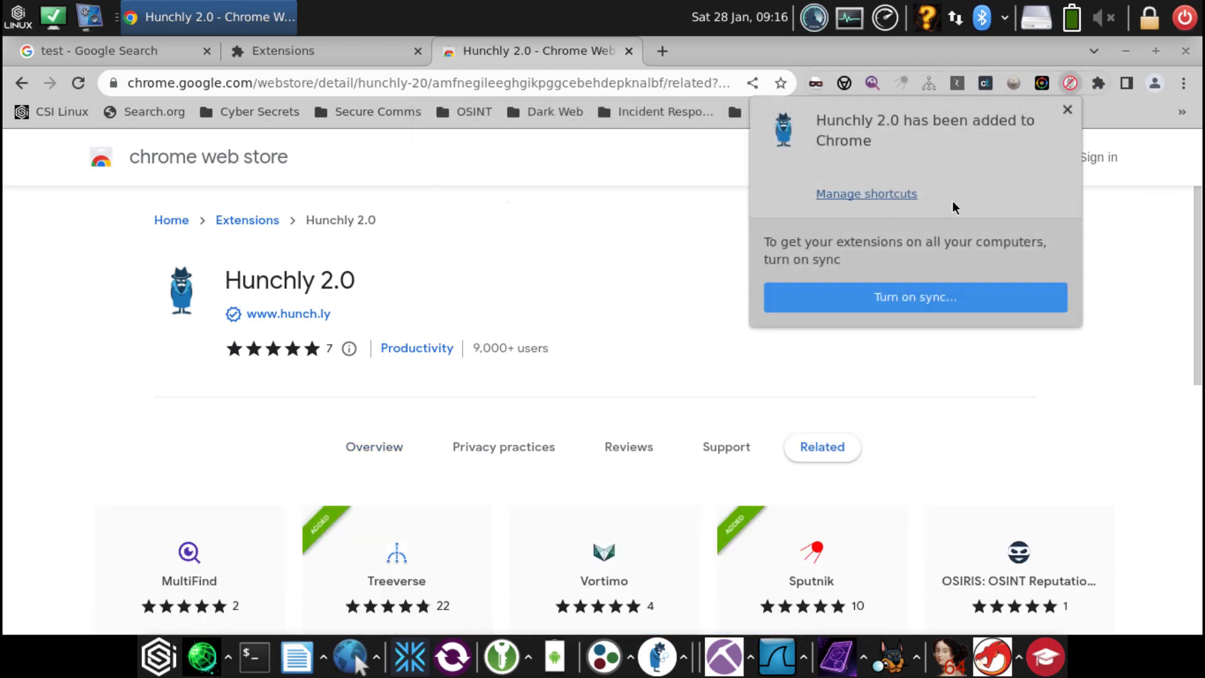
pyautogui.click(1068, 110)
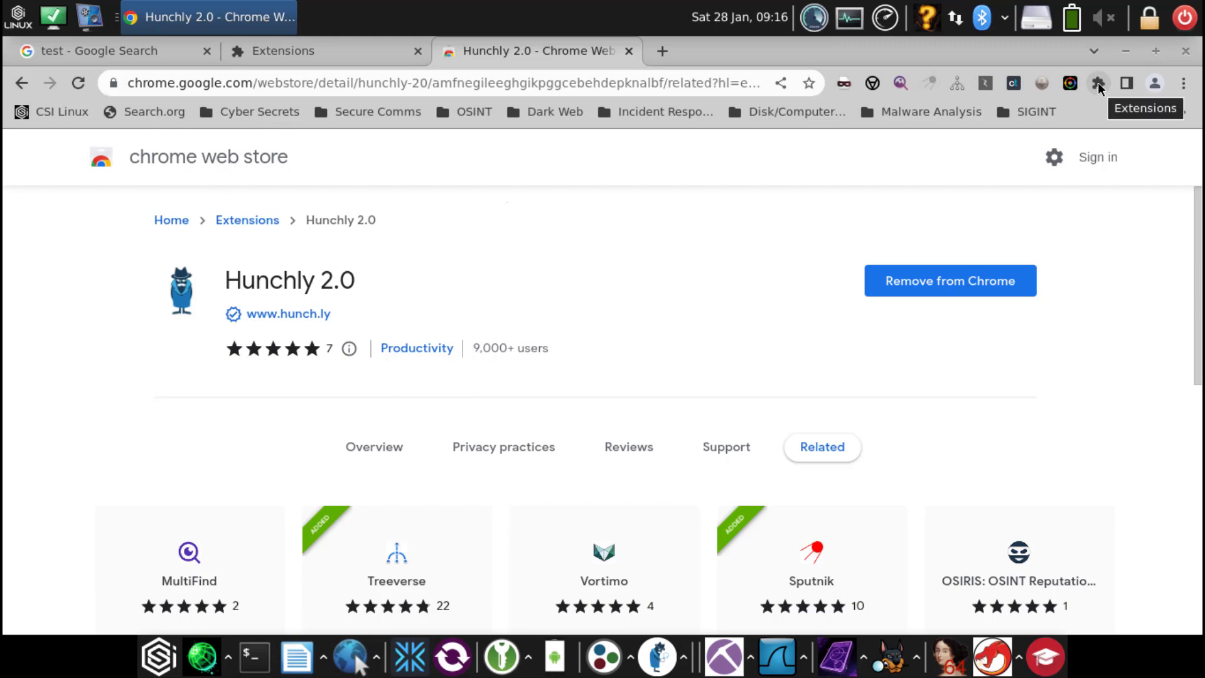
# Step: Pin Hunchly 2.0 to the toolbar and close the Web Store tab
pyautogui.click(1098, 84)
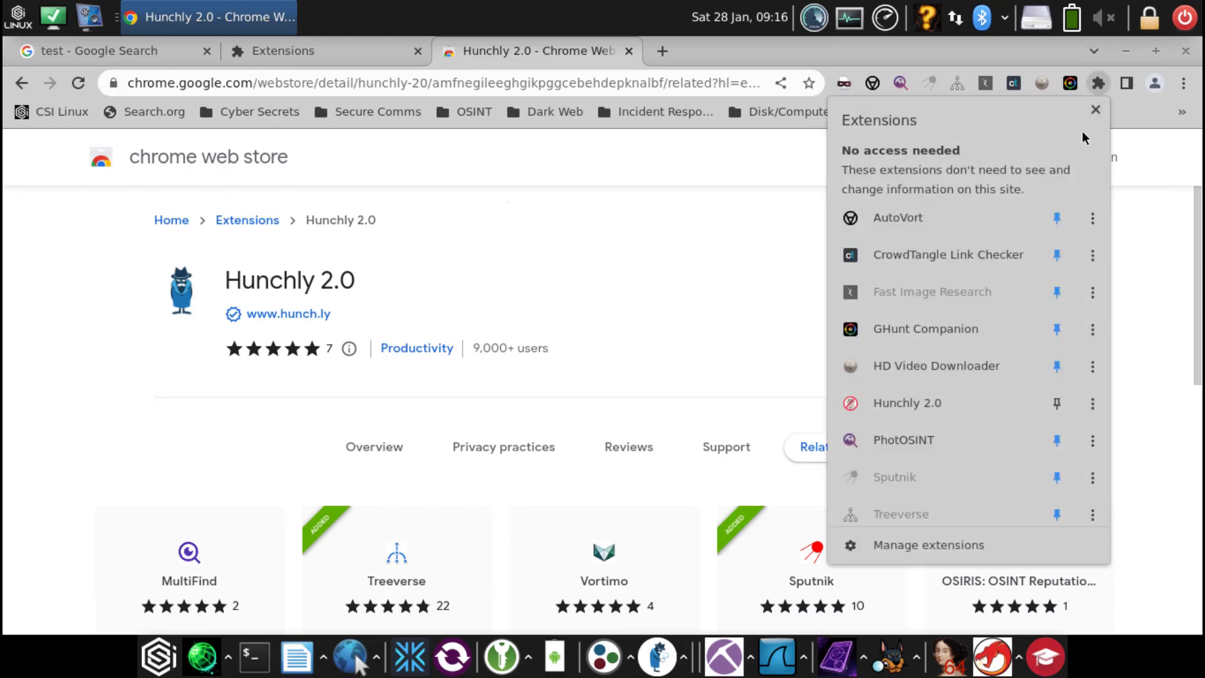
pyautogui.click(1064, 409)
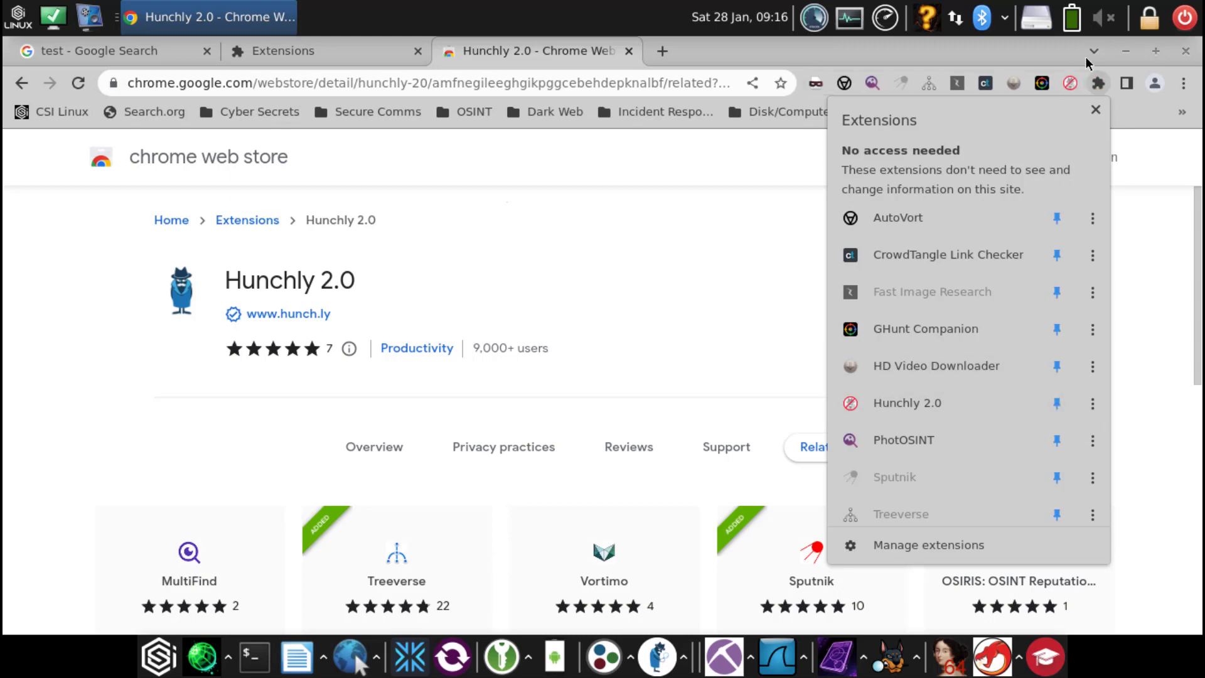
pyautogui.click(712, 234)
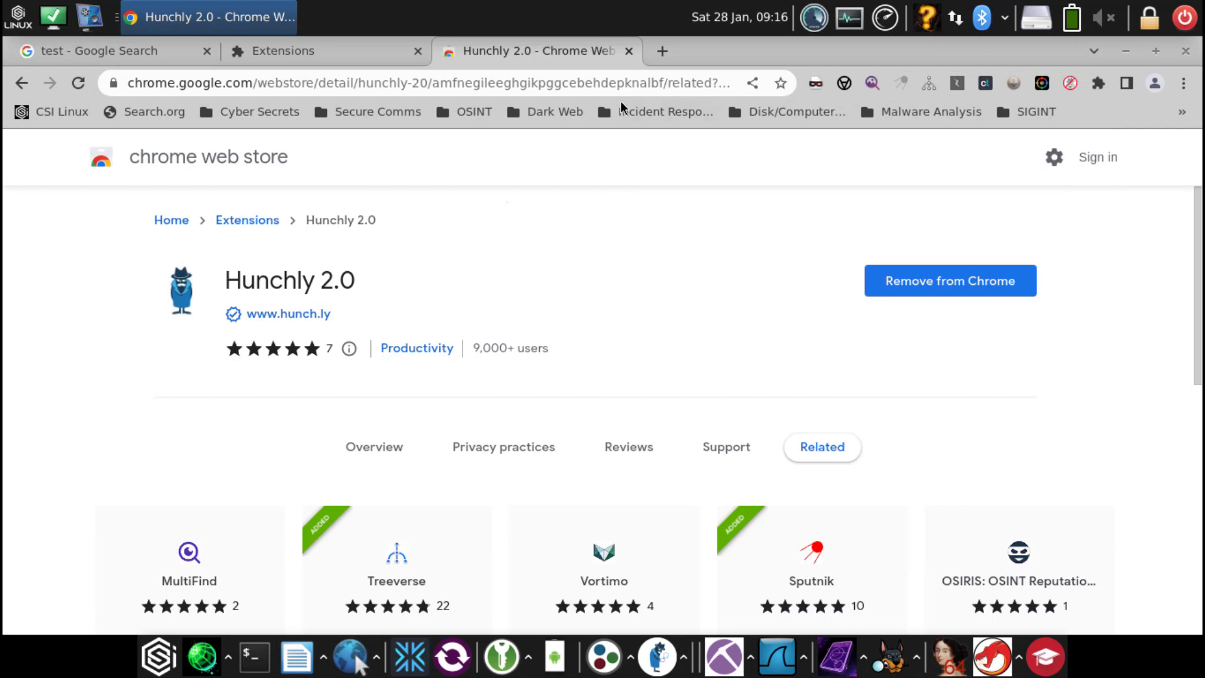
pyautogui.click(629, 51)
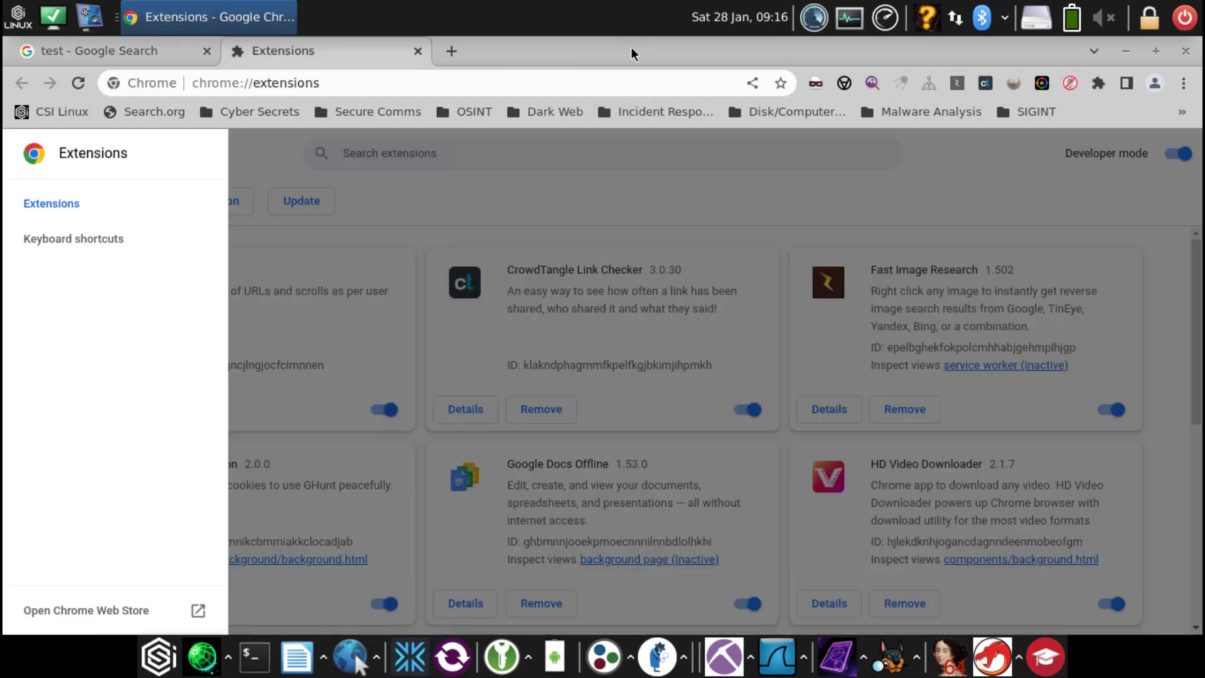
# Step: Restart Chrome on DuckDuckGo and check Hunchly 2.0's note, capture and blocklist actions in the context menu
pyautogui.click(1184, 52)
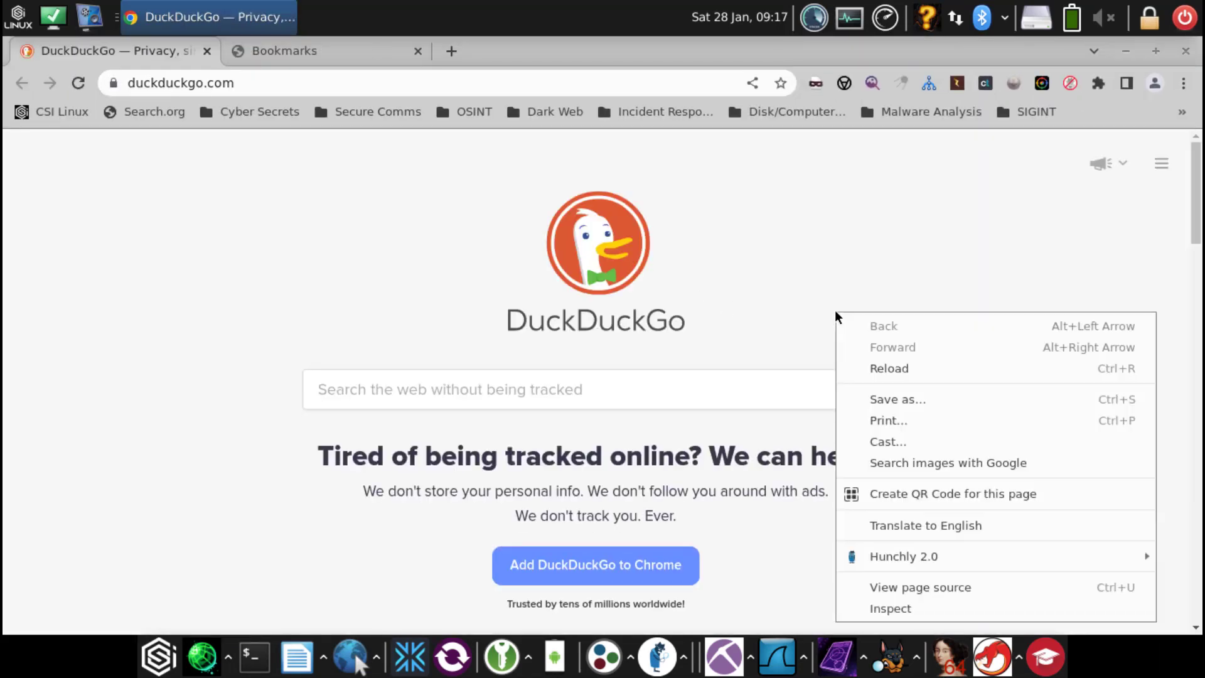
pyautogui.moveTo(890, 563)
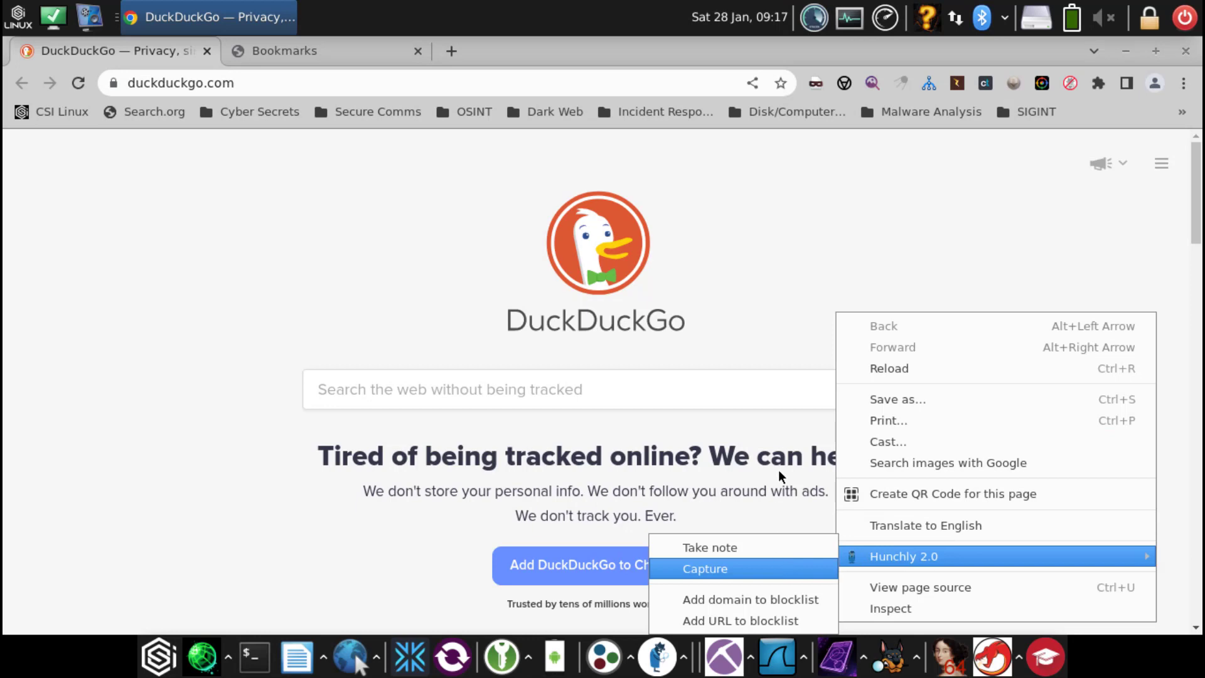
pyautogui.click(863, 207)
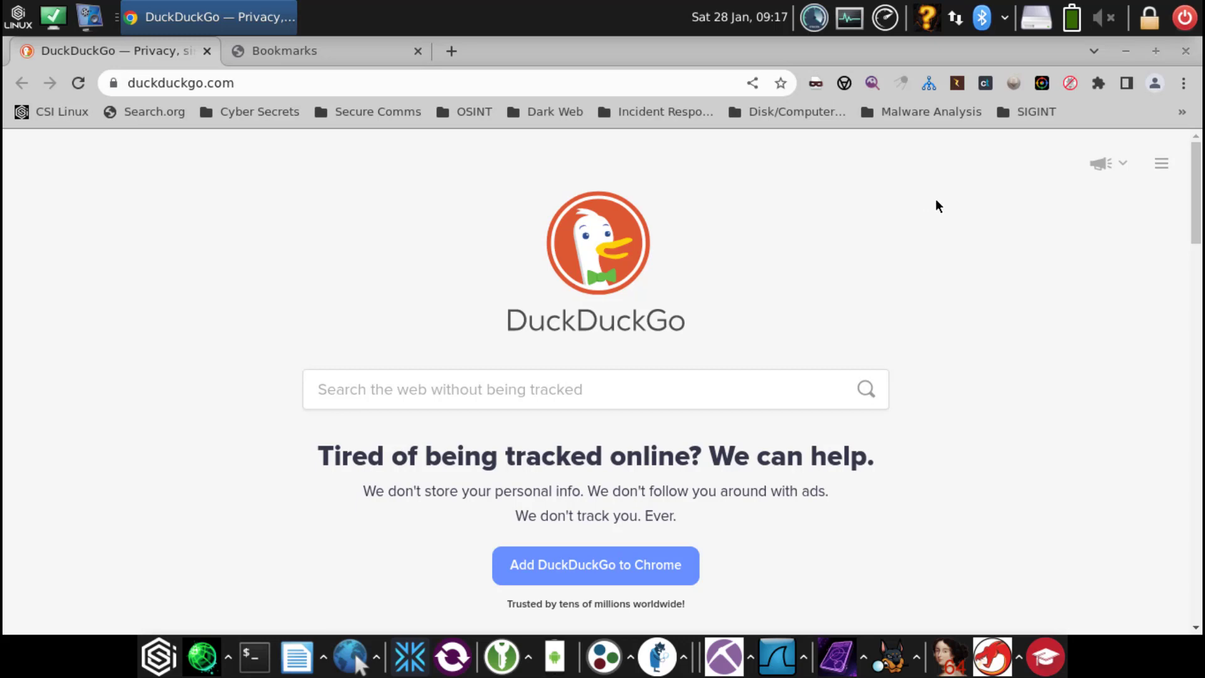
# Step: Check Hunchly 2.0's entries in the page's right-click menu, then dismiss it
pyautogui.rightClick(963, 230)
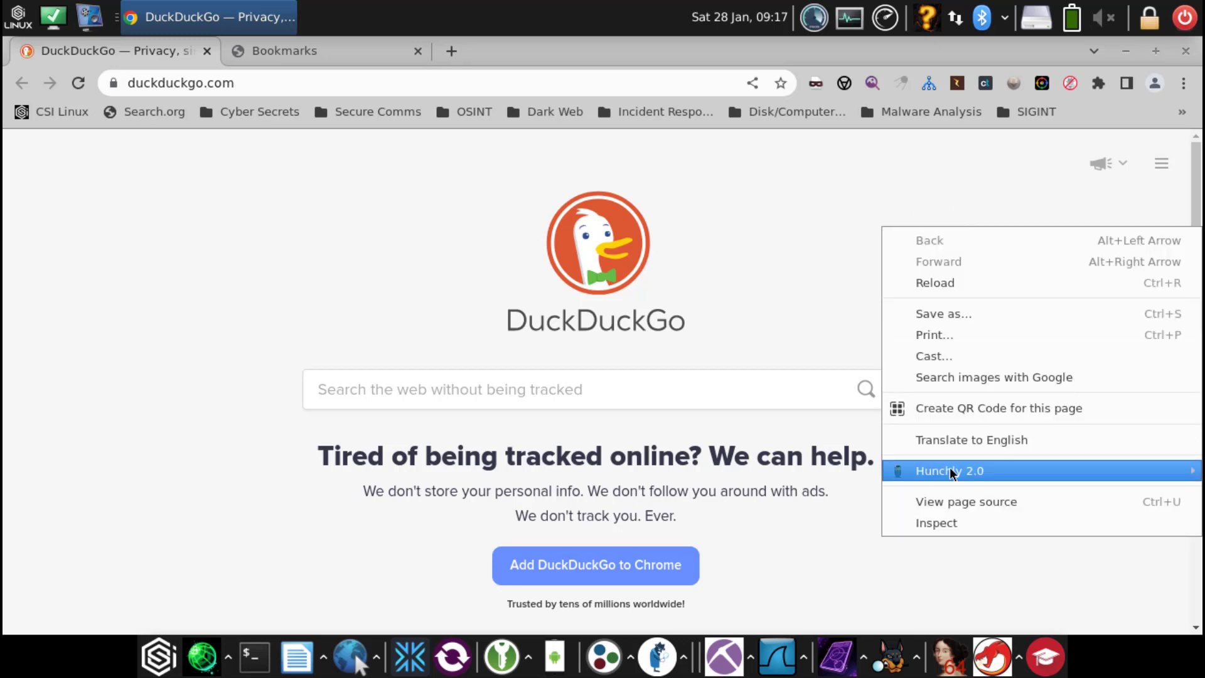
pyautogui.moveTo(952, 474)
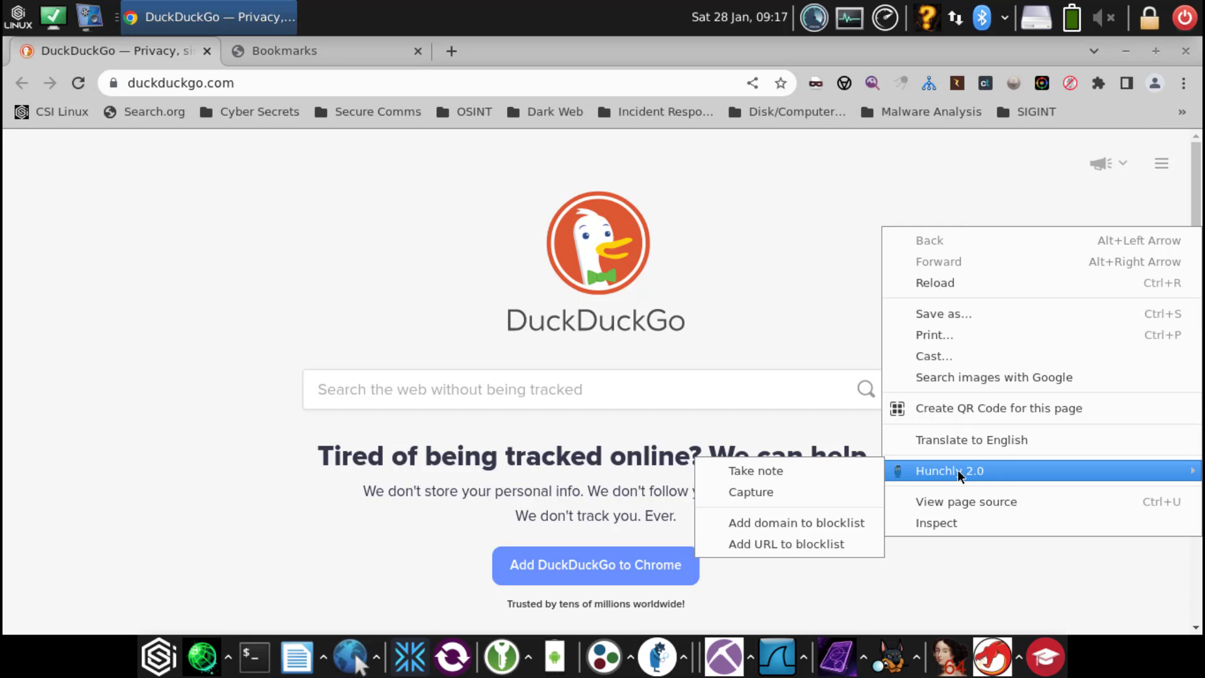
pyautogui.click(842, 325)
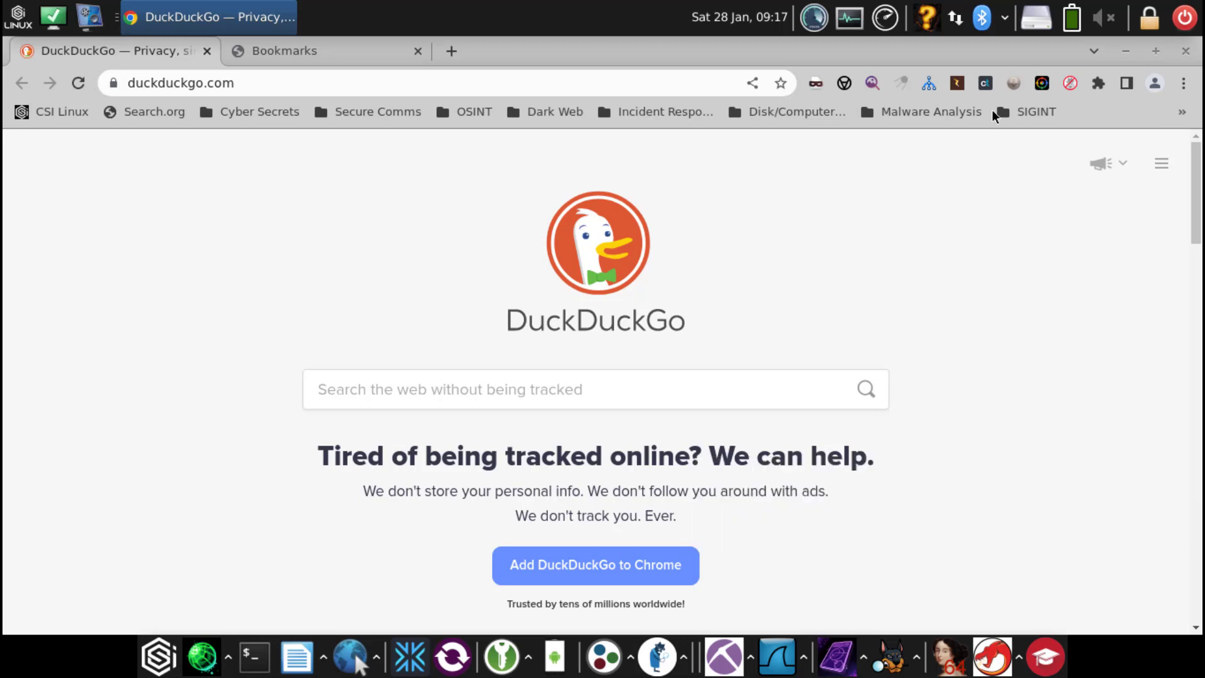
# Step: Remove Hunchly 2.0 from Chrome and open the Extensions management page
pyautogui.rightClick(1070, 84)
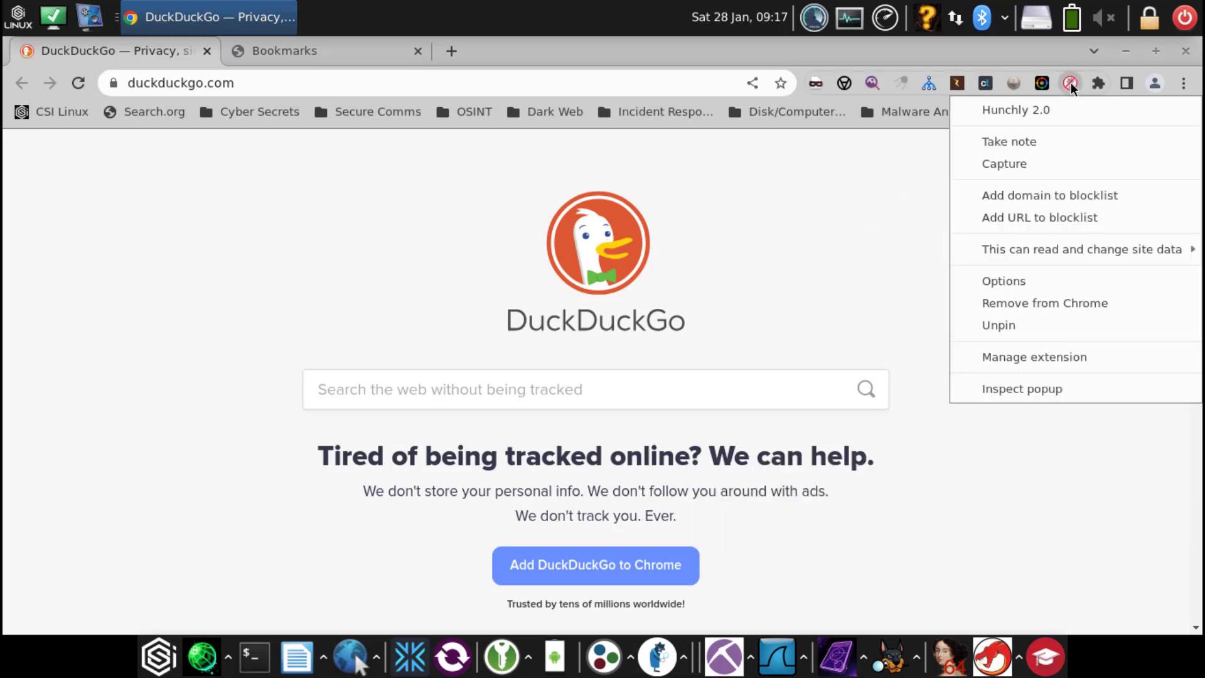
pyautogui.click(1015, 302)
pyautogui.click(1030, 224)
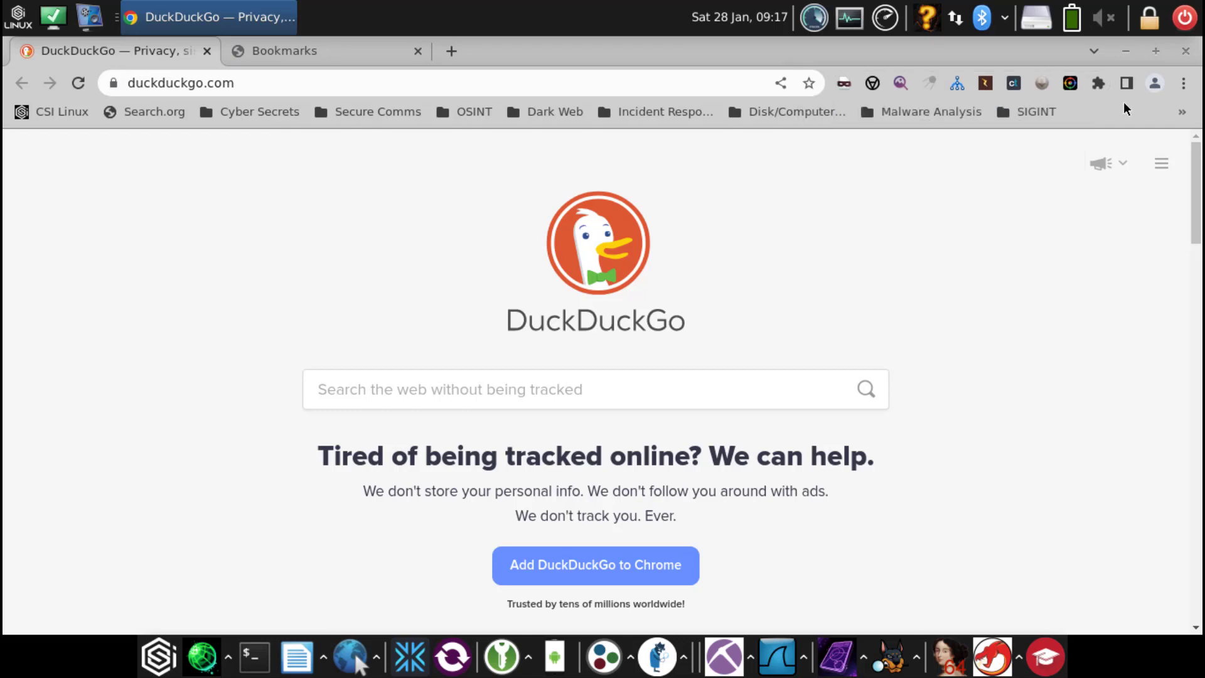
pyautogui.click(1099, 84)
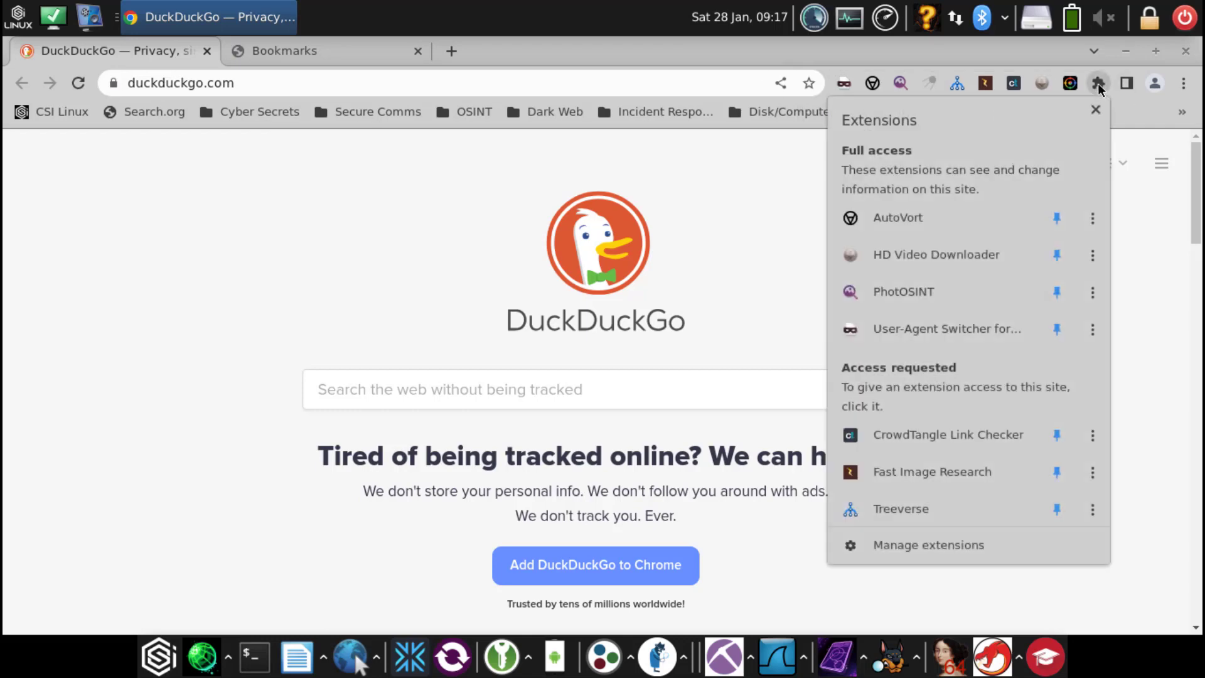
pyautogui.click(977, 546)
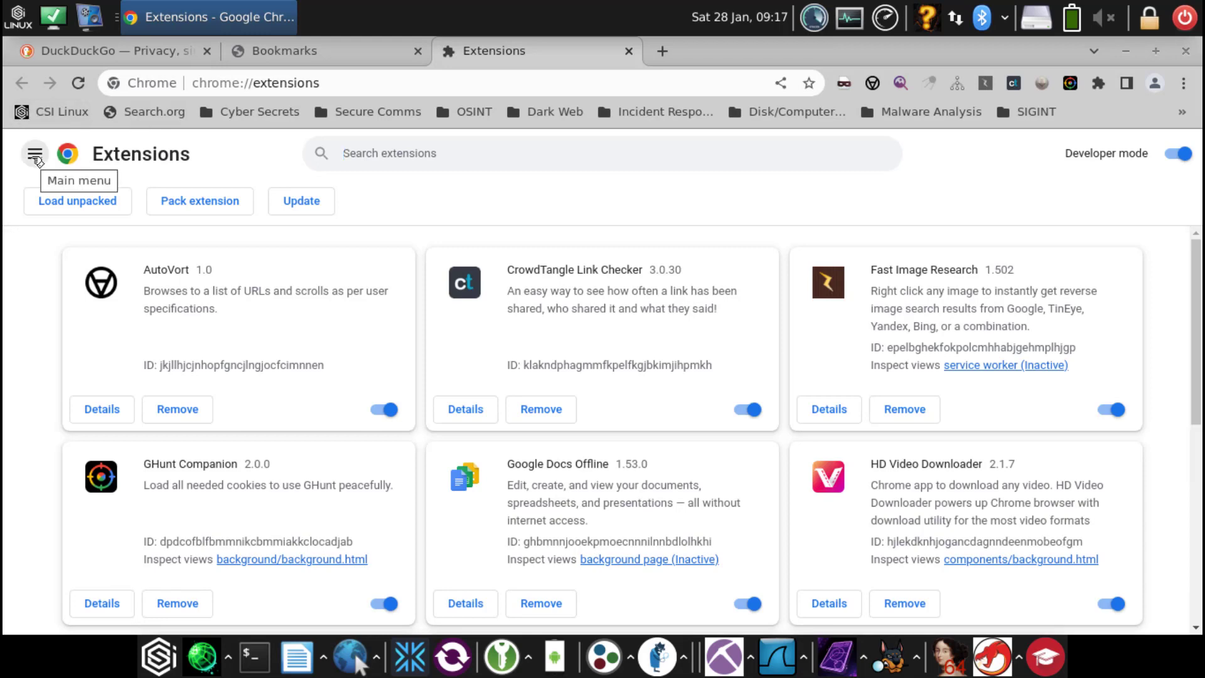
# Step: Open the Chrome Web Store, search 'hunchly 2.0' and open its detail page
pyautogui.click(35, 155)
pyautogui.click(77, 611)
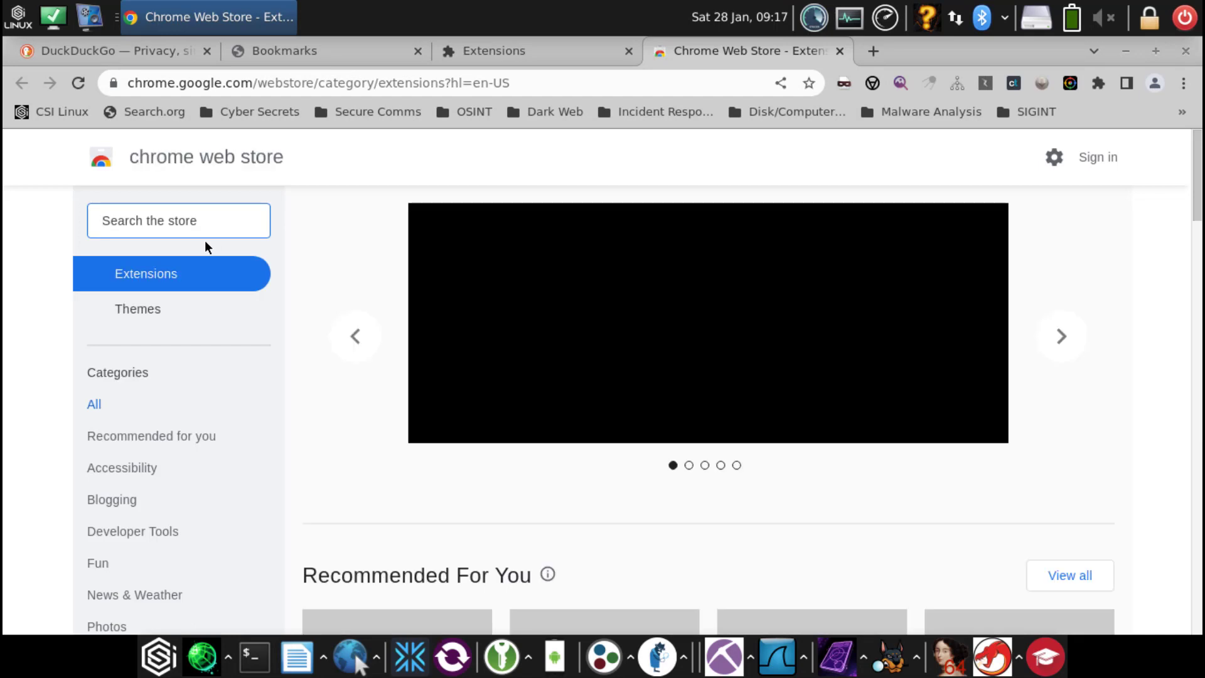
pyautogui.click(198, 235)
pyautogui.write('hun')
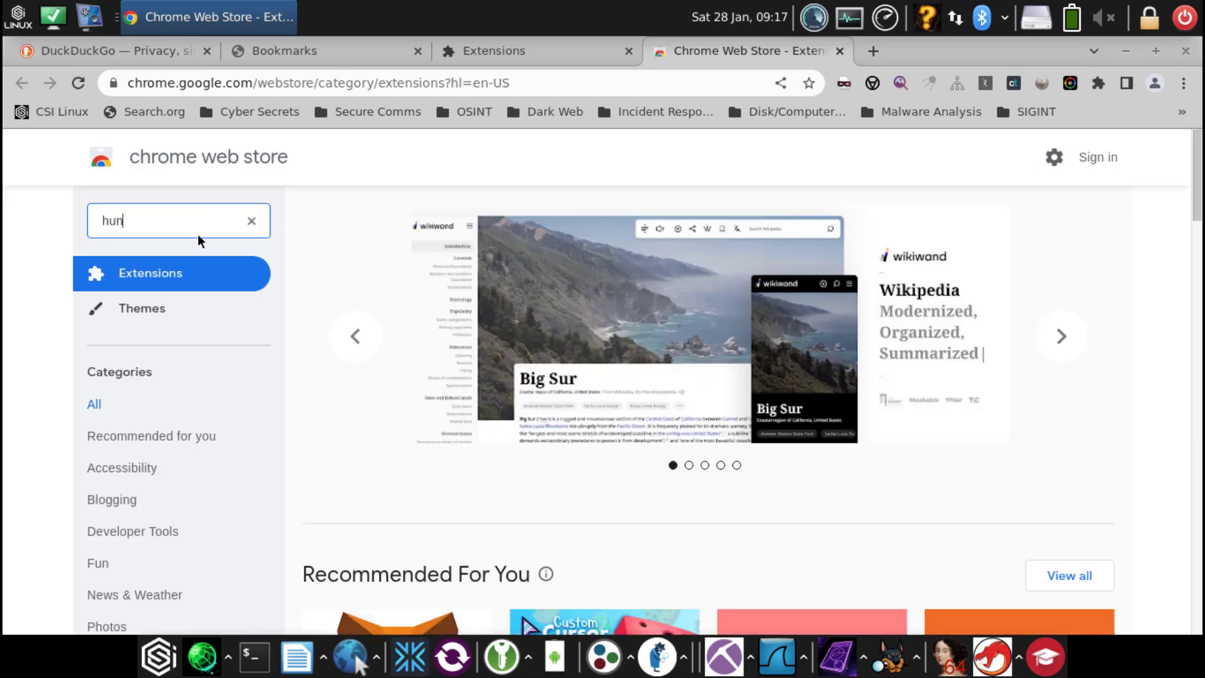
pyautogui.write('ch')
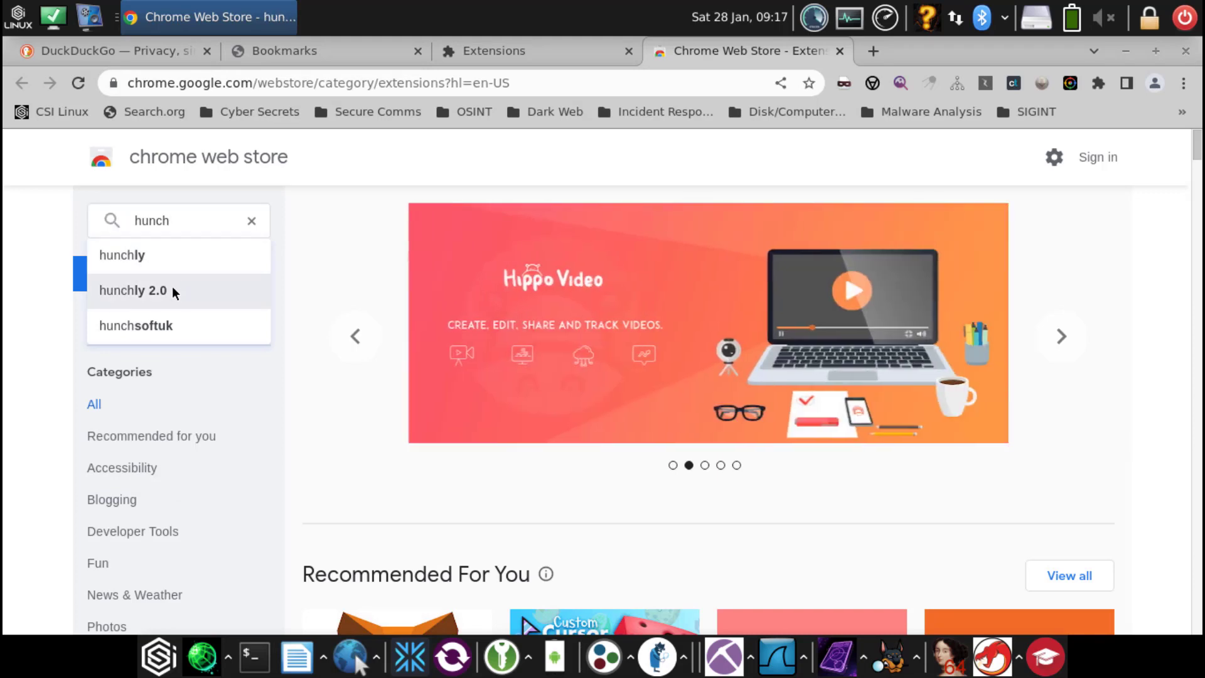
pyautogui.click(174, 292)
pyautogui.click(635, 333)
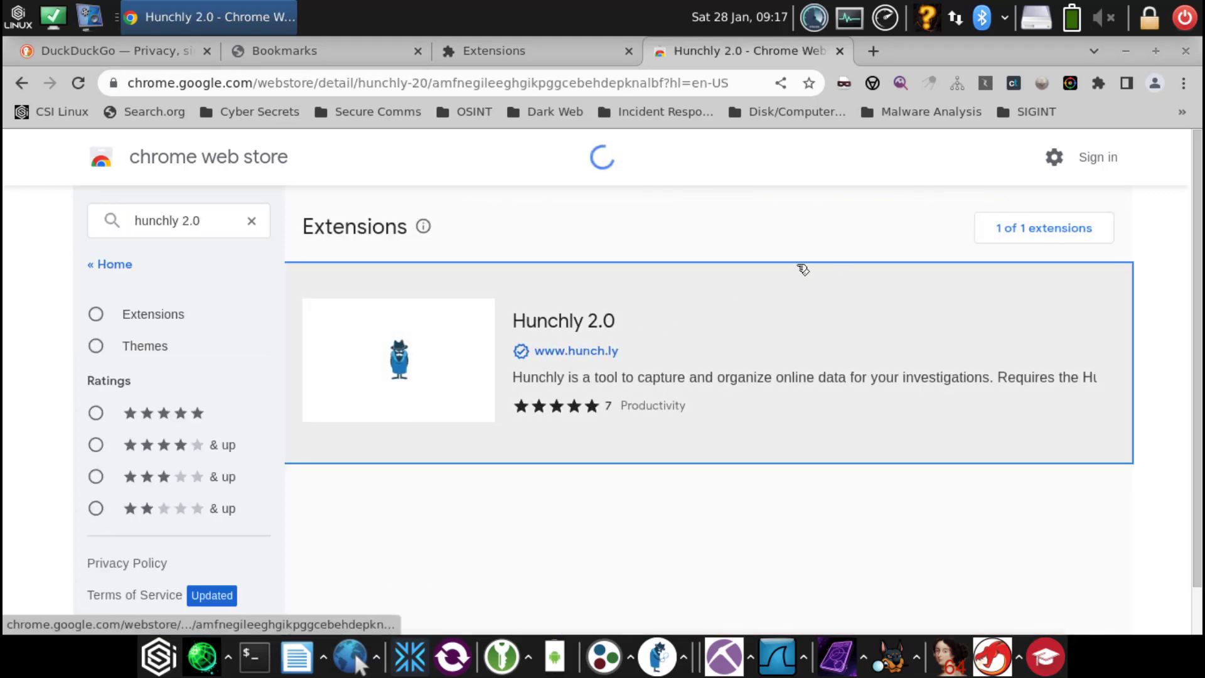
# Step: Add Hunchly 2.0 to Chrome and pin it to the toolbar
pyautogui.click(966, 280)
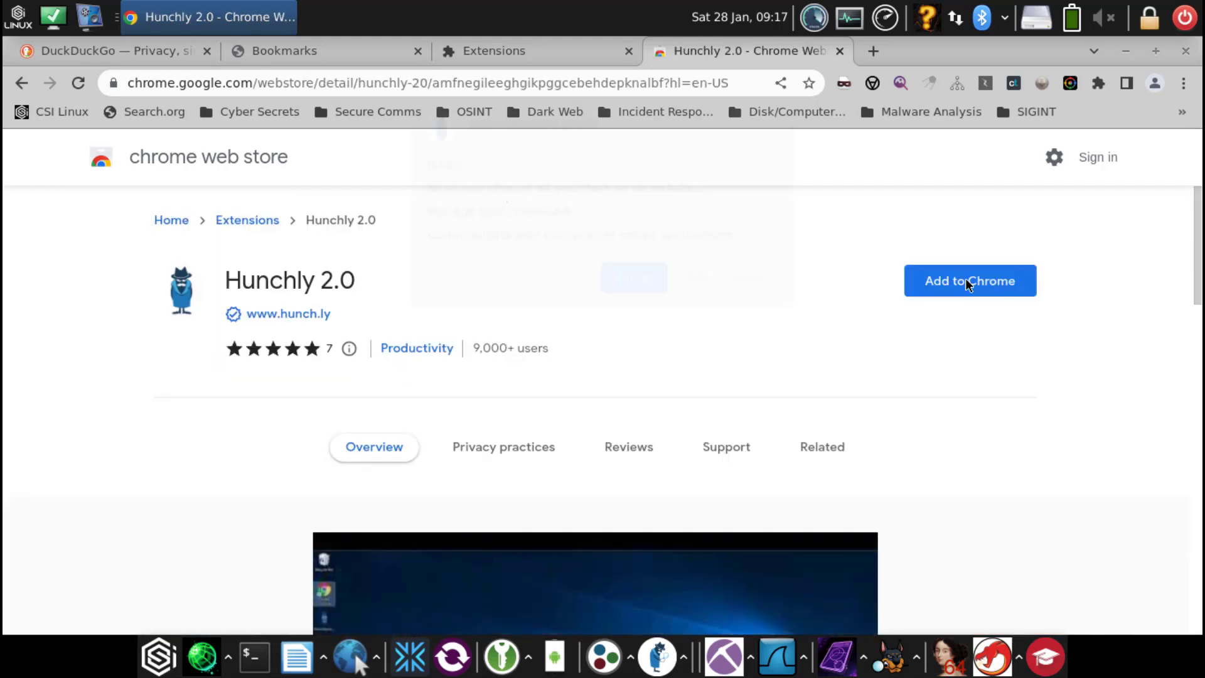
pyautogui.click(725, 283)
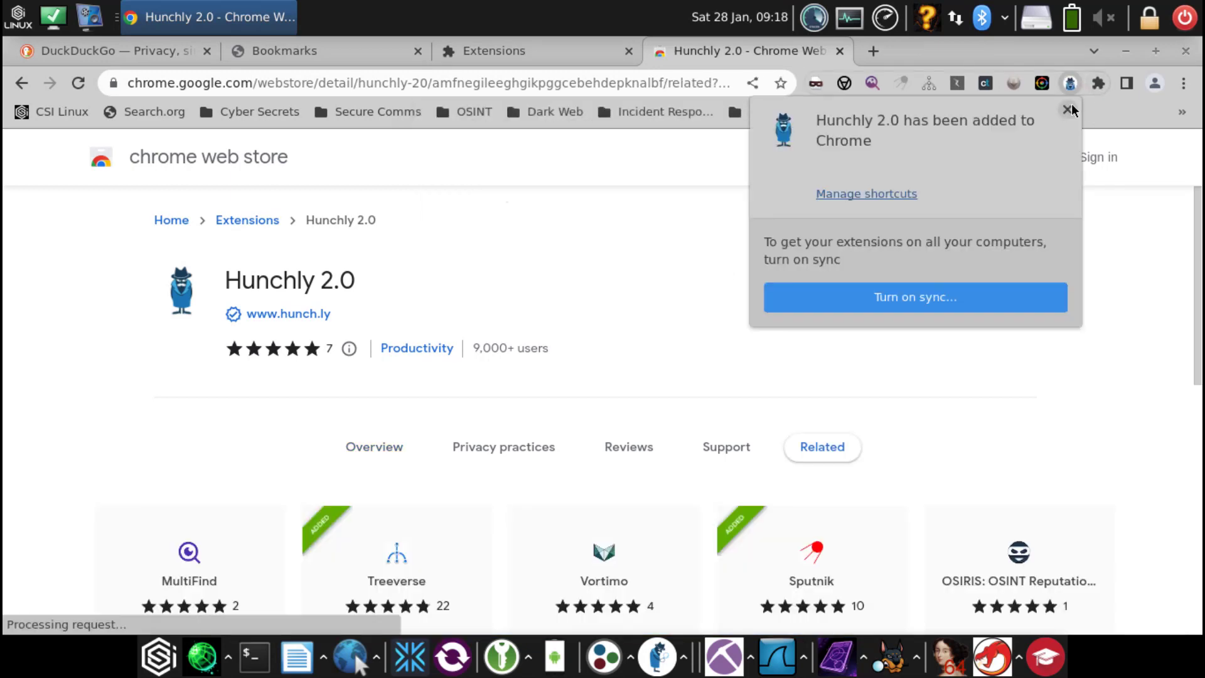
pyautogui.click(1070, 107)
pyautogui.click(1096, 86)
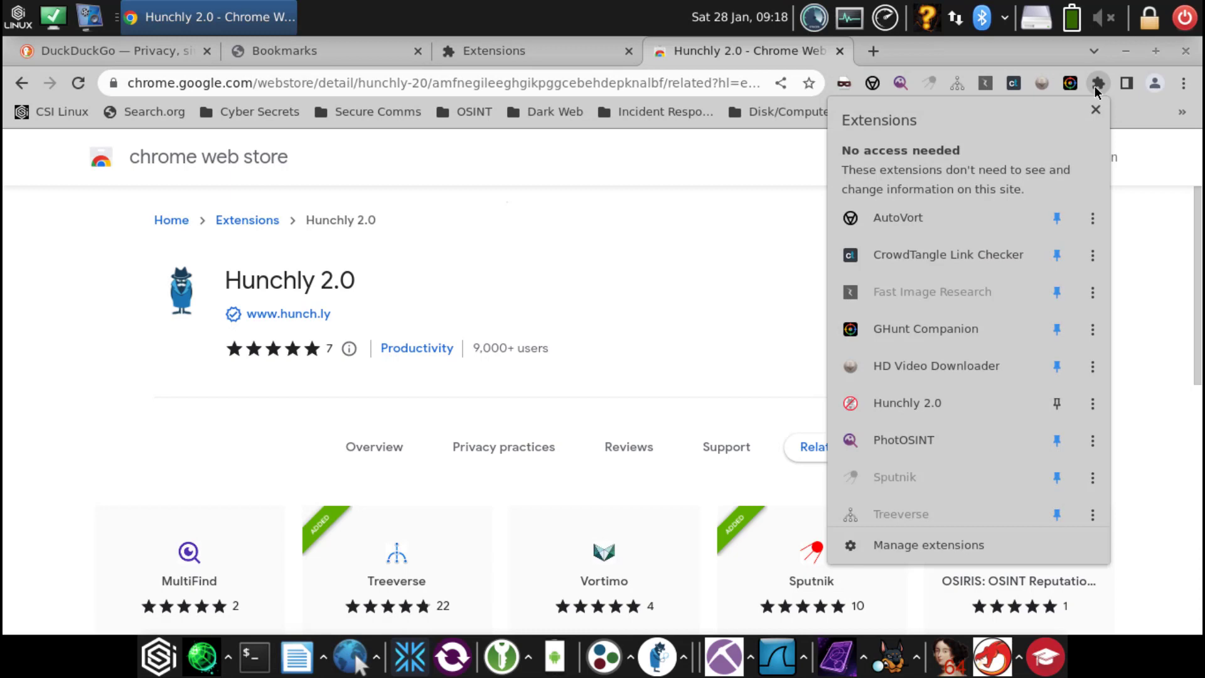
pyautogui.click(1057, 403)
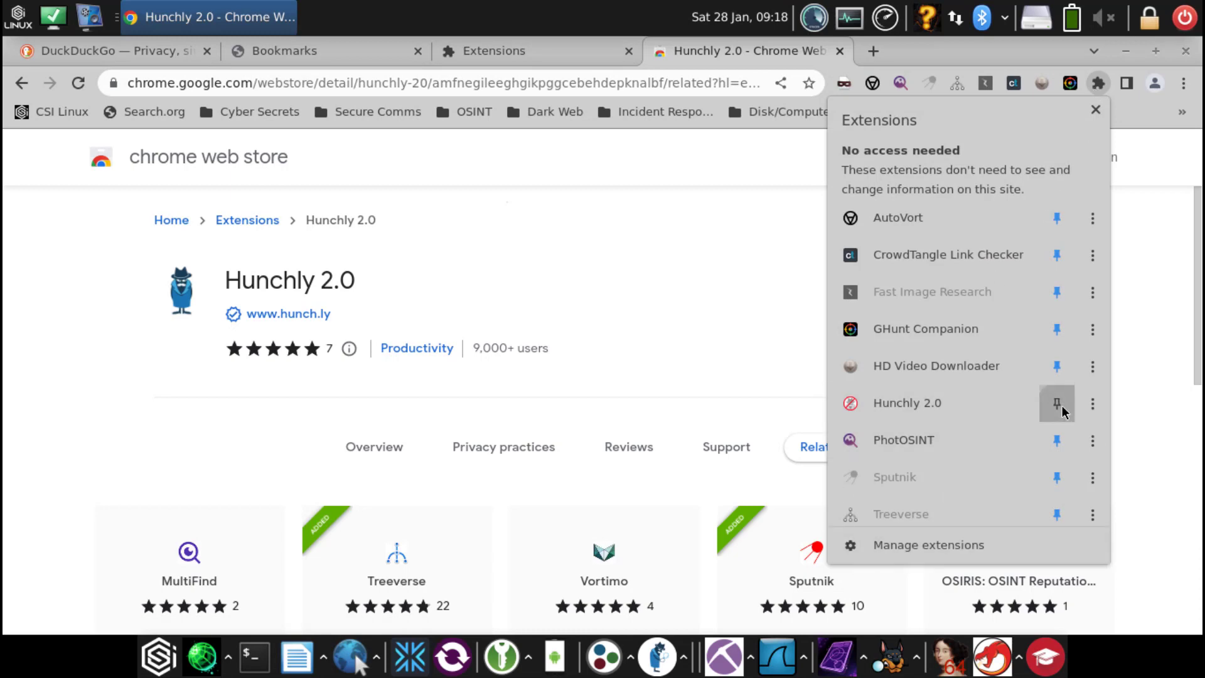
pyautogui.click(655, 282)
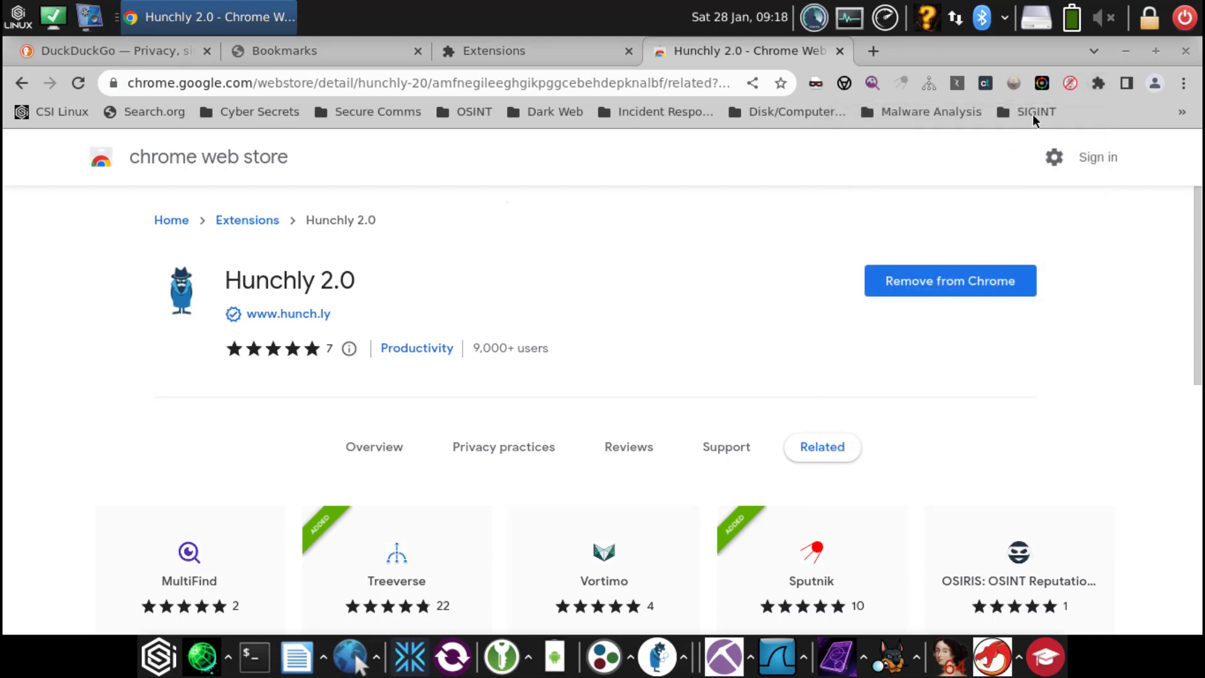